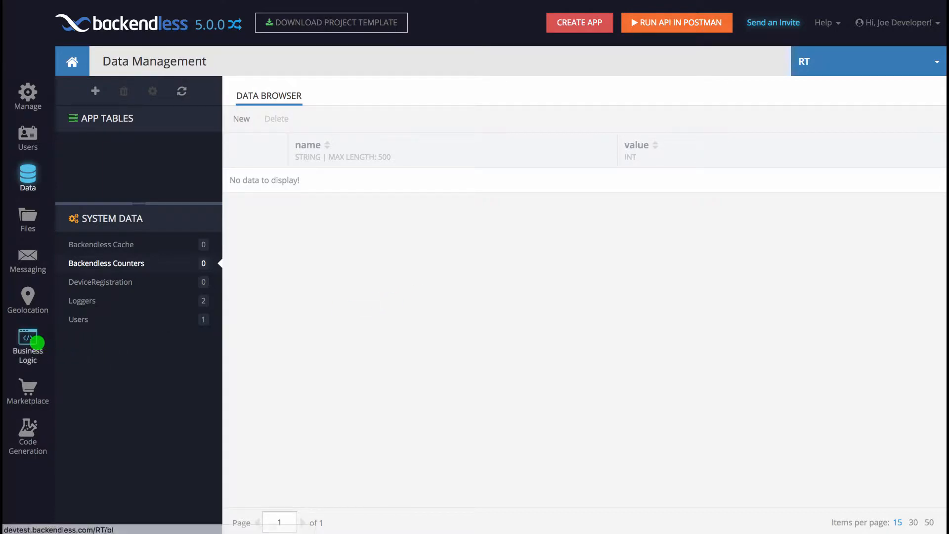
Step: Start a new business logic timer with the language CODELESS, the default model and the name CounterMaker
{"action": "left_click", "coordinate": [37, 341]}
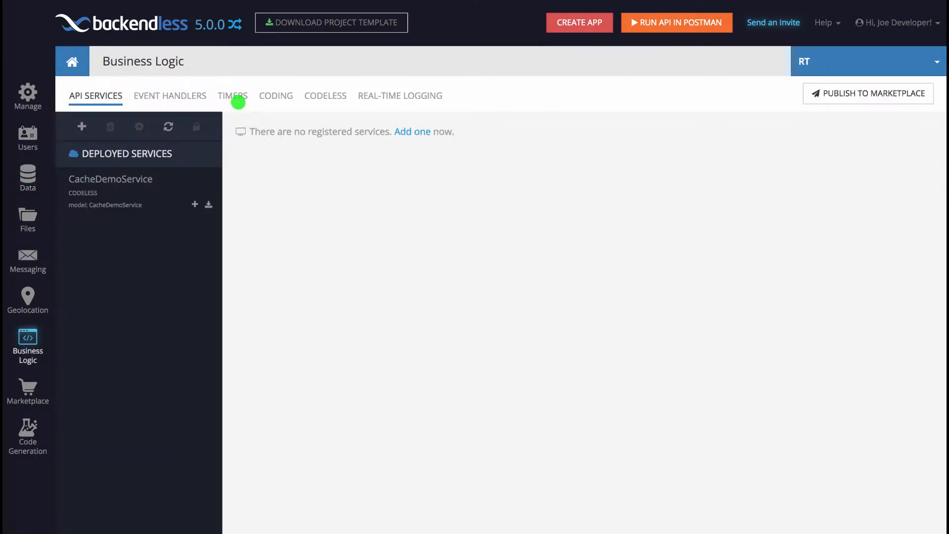
{"action": "left_click", "coordinate": [227, 94]}
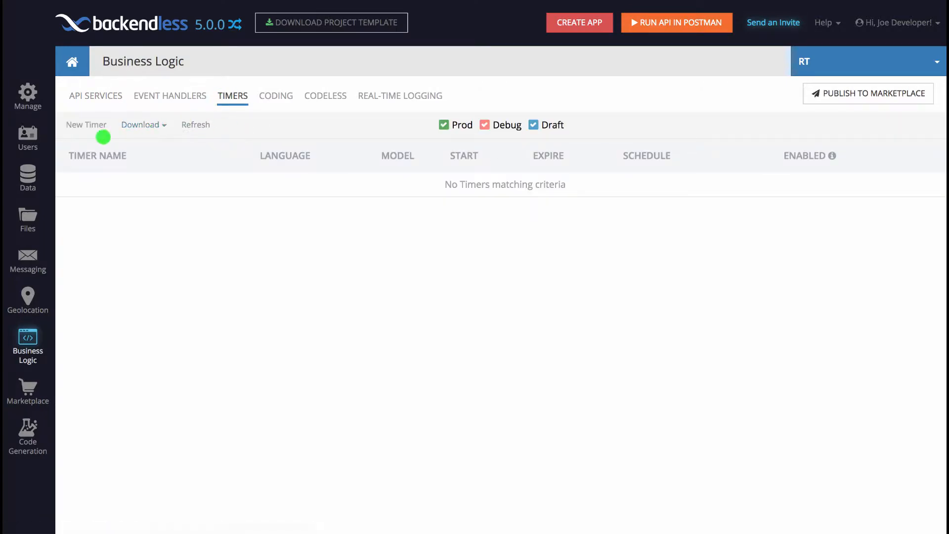
{"action": "left_click", "coordinate": [84, 124]}
{"action": "left_click", "coordinate": [402, 83]}
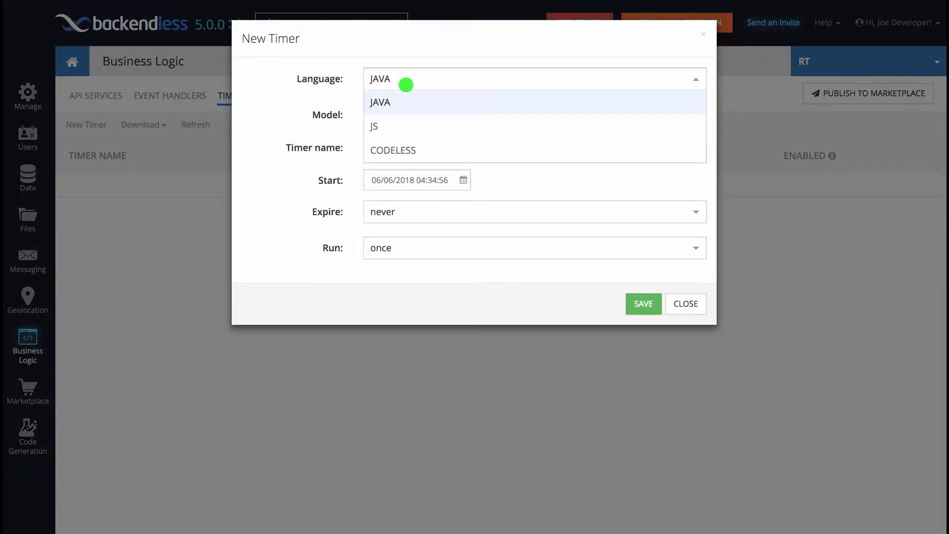
{"action": "left_click", "coordinate": [403, 150]}
{"action": "left_click", "coordinate": [404, 148]}
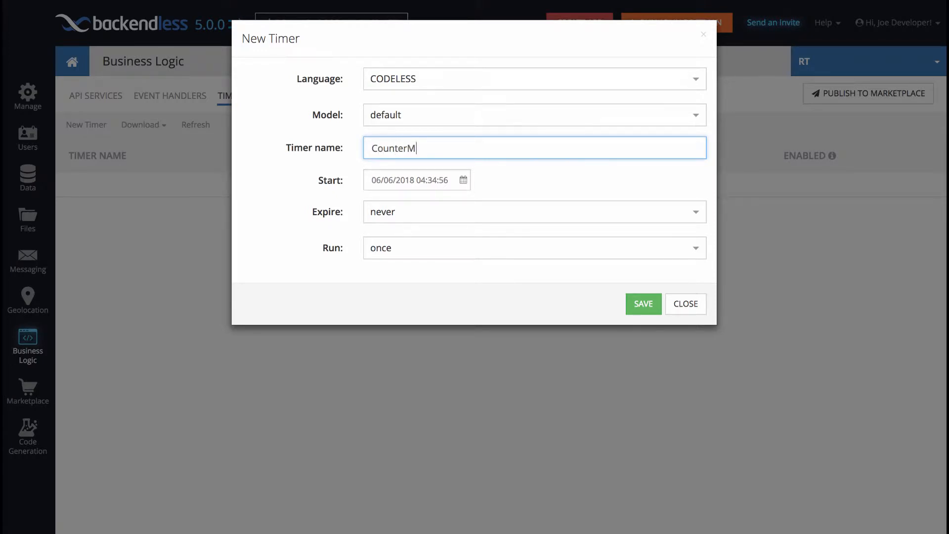
Step: Give the CounterMaker timer a custom run schedule that repeats every 5 seconds, and save it
{"action": "left_click", "coordinate": [445, 247]}
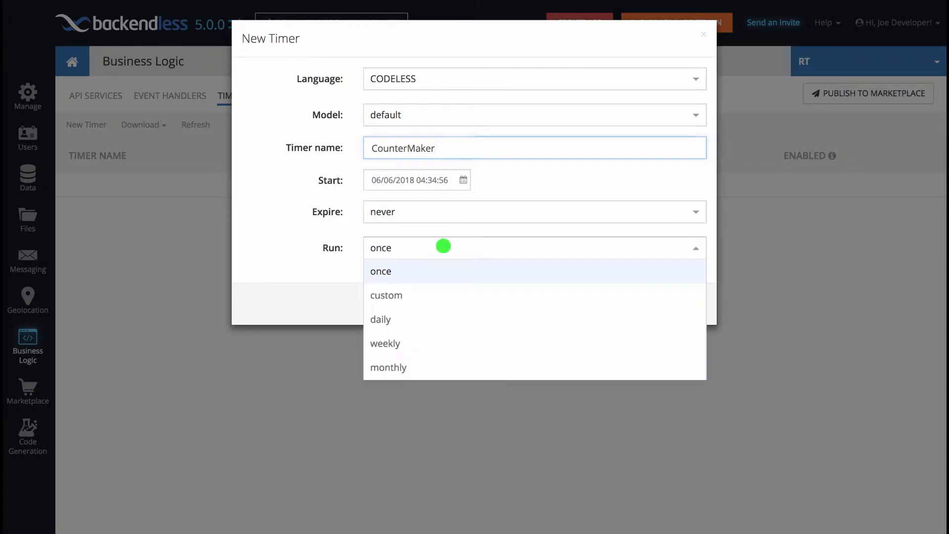
{"action": "left_click", "coordinate": [439, 294]}
{"action": "left_click", "coordinate": [414, 282]}
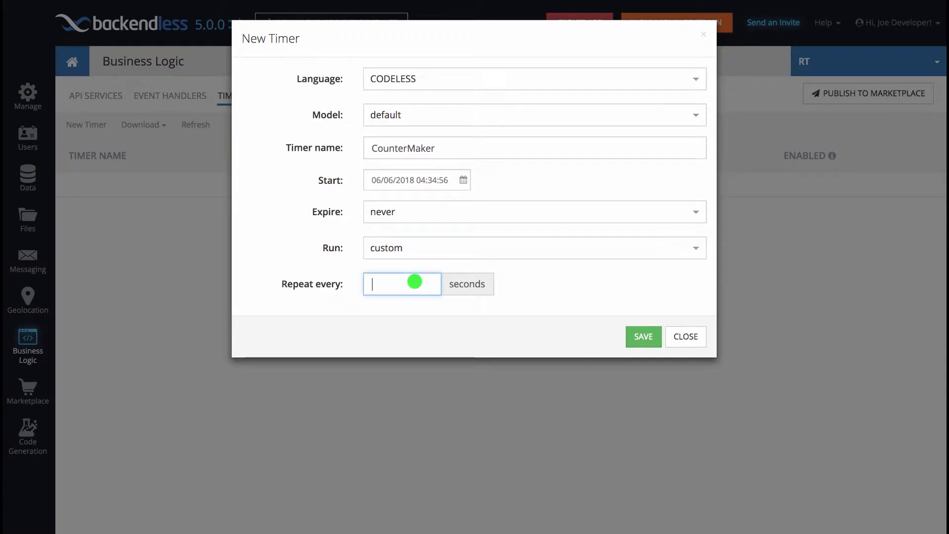
{"action": "left_click", "coordinate": [643, 336]}
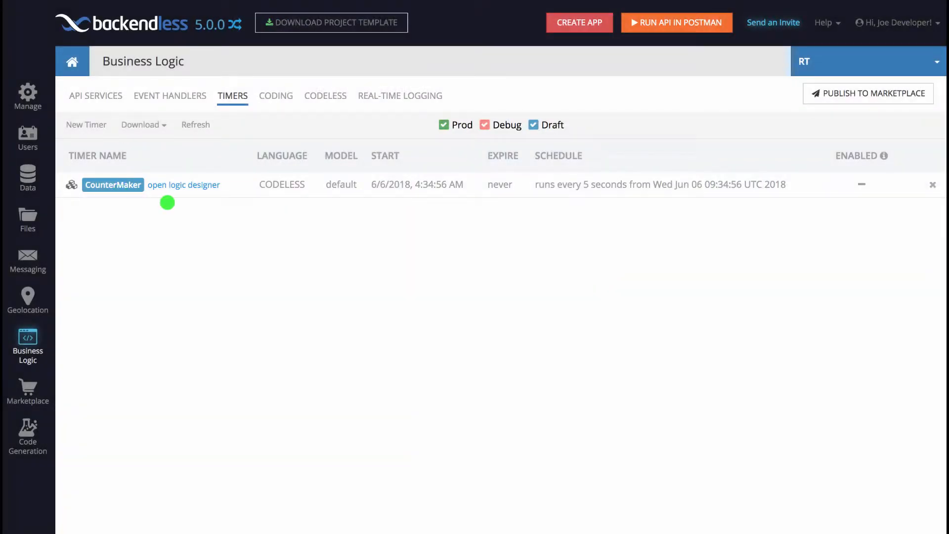
Step: Open the CounterMaker timer's logic designer and place an Increment Counter block from the Counter API inside the timer block
{"action": "left_click", "coordinate": [186, 186]}
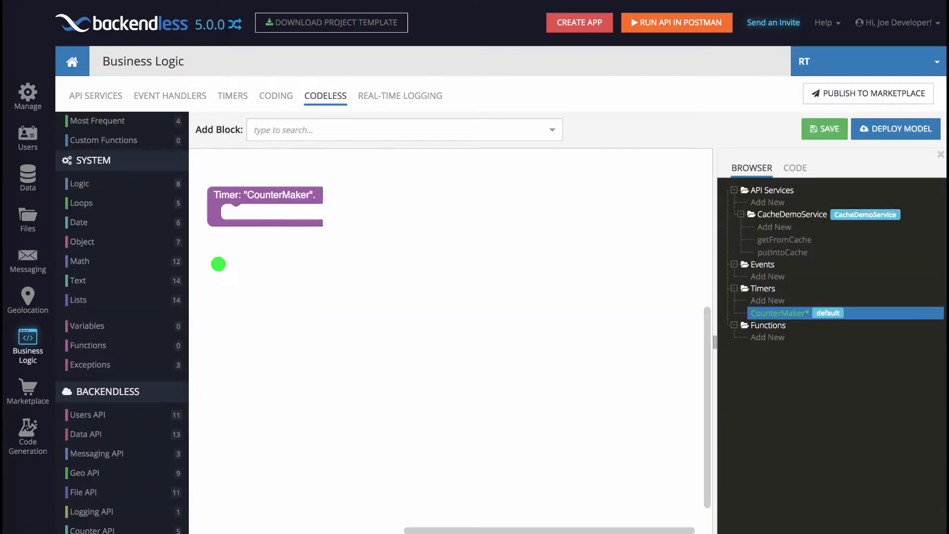
{"action": "scroll", "coordinate": [123, 366], "scroll_direction": "down", "scroll_amount": 5}
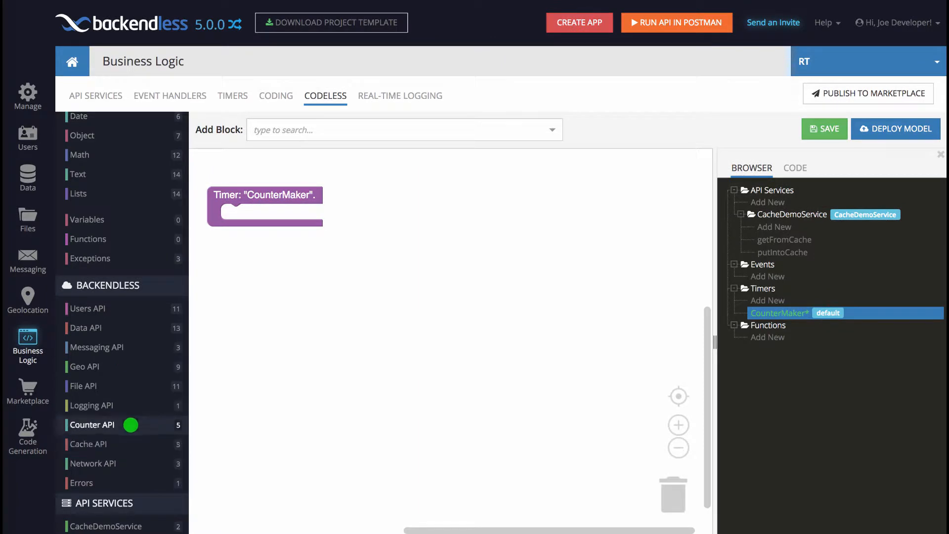
{"action": "left_click", "coordinate": [132, 425]}
{"action": "left_click", "coordinate": [304, 355]}
{"action": "left_click", "coordinate": [248, 198]}
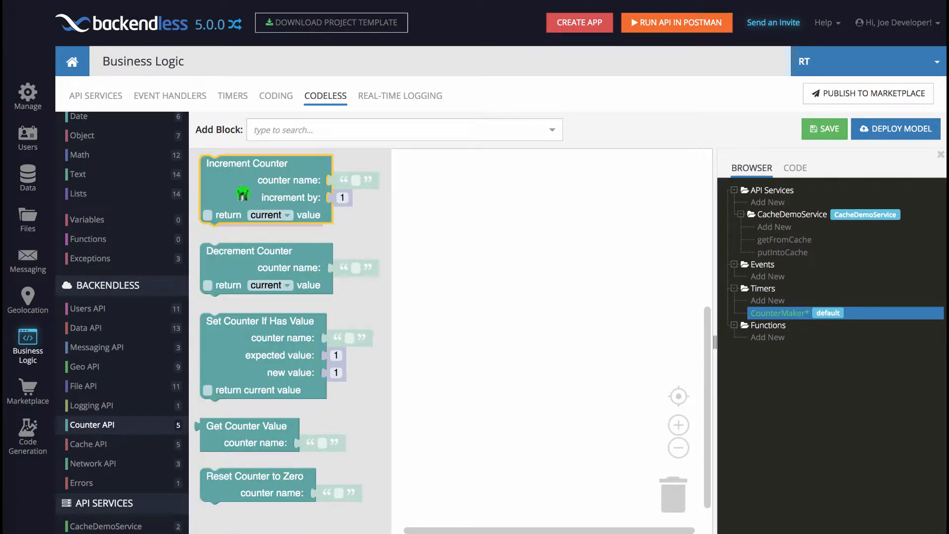
{"action": "left_click_drag", "start_coordinate": [243, 190], "coordinate": [262, 239]}
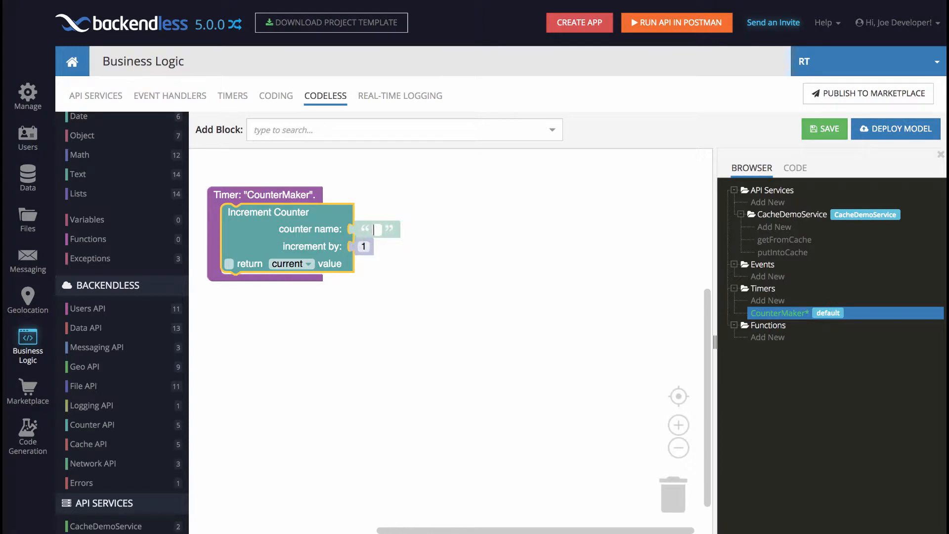
Step: Set the Increment Counter block's counter name to demoCounter and its increment to 5
{"action": "type", "text": "emoCounter"}
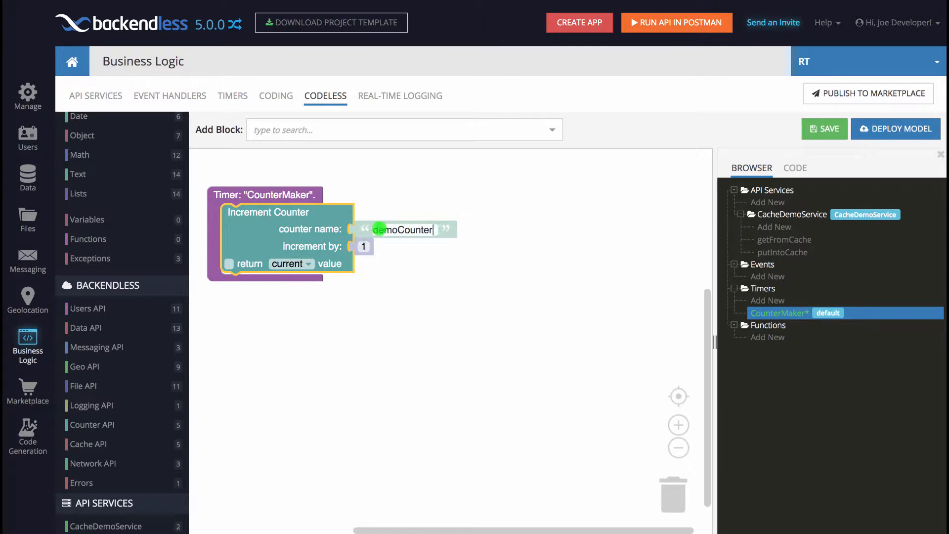
{"action": "left_click", "coordinate": [363, 251]}
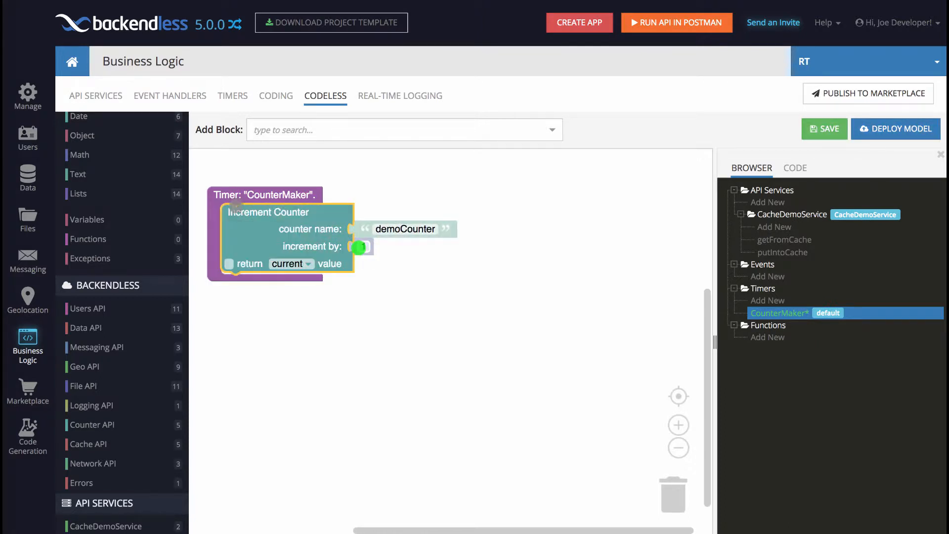
{"action": "left_click", "coordinate": [414, 278]}
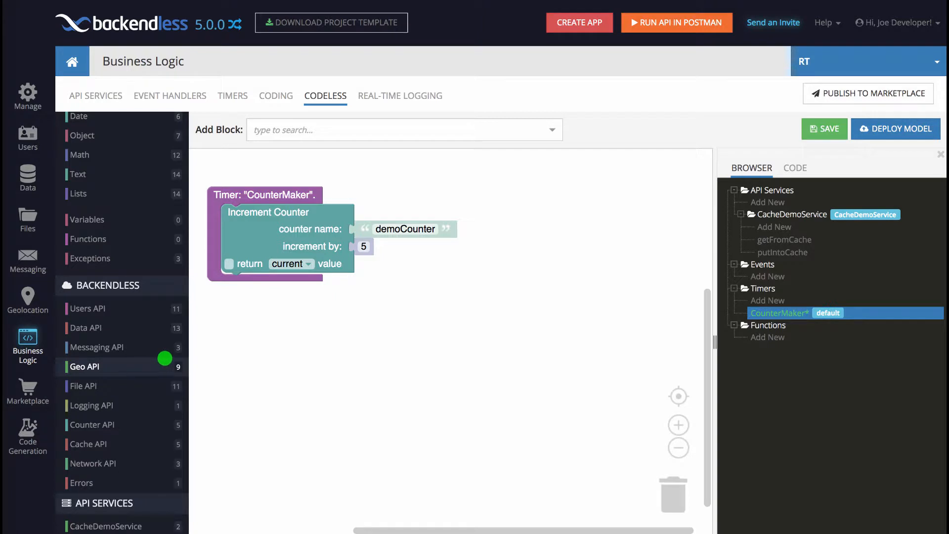
Step: Add a second Increment Counter block below the first for evenNumbersCounter with an increment of 2, and deploy the model
{"action": "left_click", "coordinate": [131, 424]}
{"action": "left_click_drag", "start_coordinate": [228, 187], "coordinate": [253, 305]}
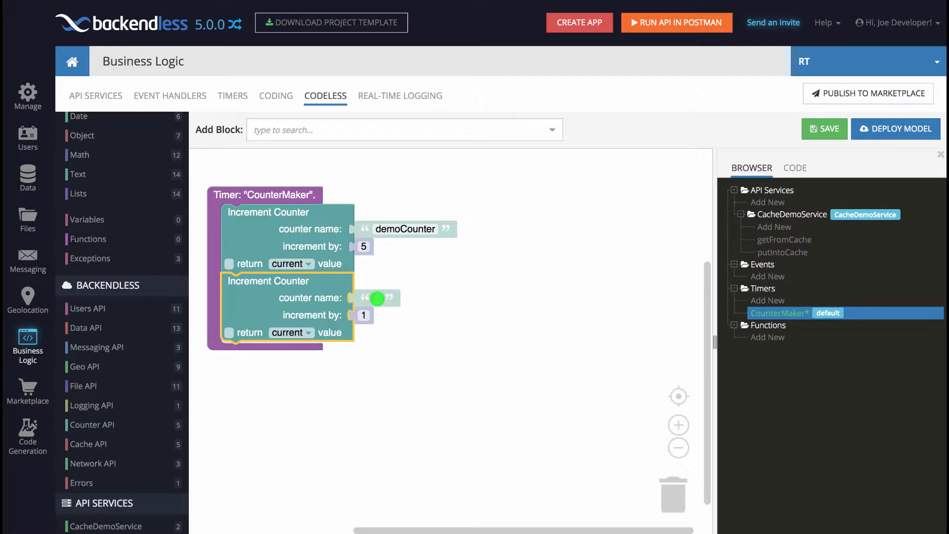
{"action": "type", "text": "evenN"}
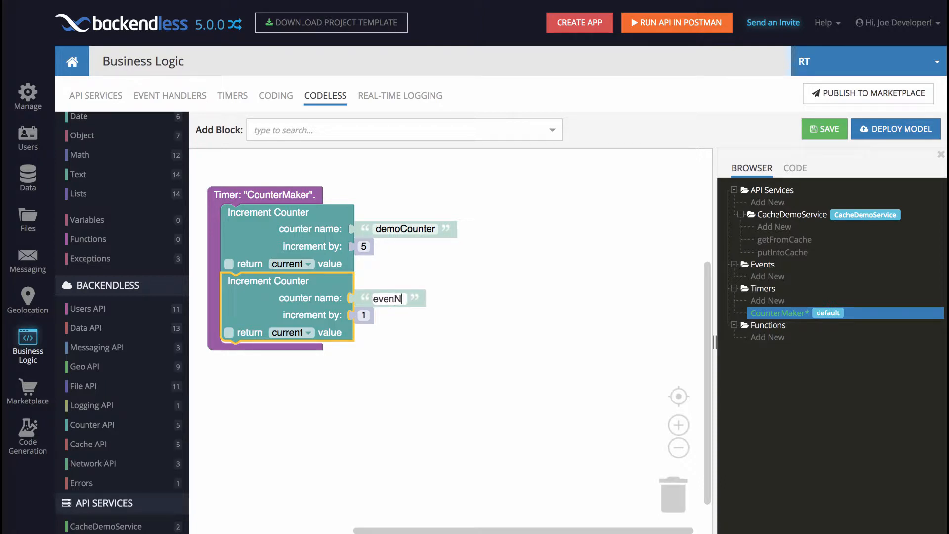
{"action": "type", "text": "umbersCounter"}
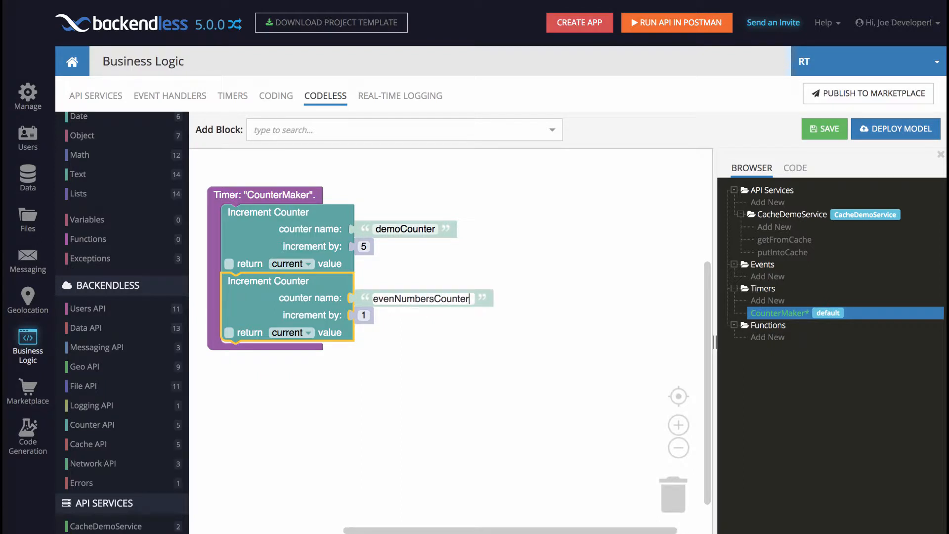
{"action": "left_click", "coordinate": [362, 320]}
{"action": "type", "text": "2"}
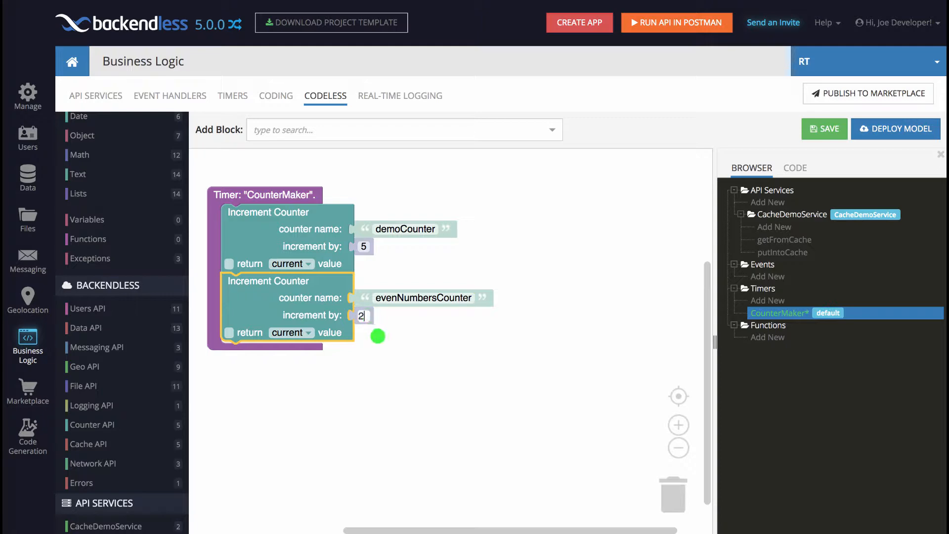
{"action": "left_click", "coordinate": [379, 336]}
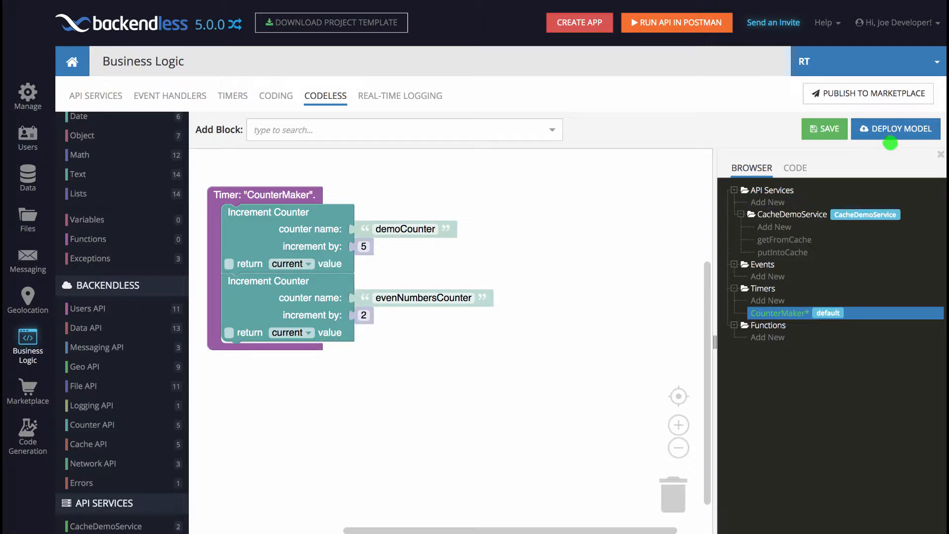
{"action": "left_click", "coordinate": [906, 131]}
{"action": "left_click", "coordinate": [591, 139]}
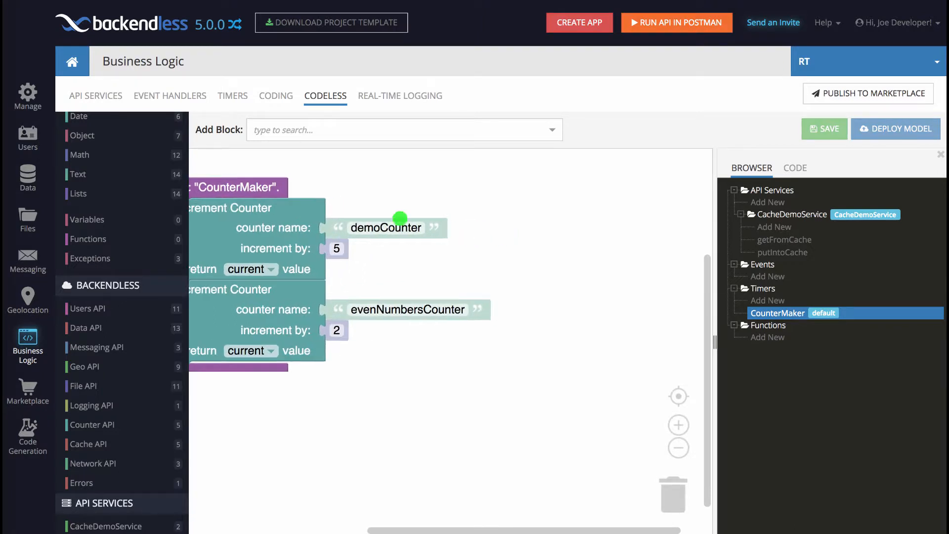
Step: View the Backendless Counters system data and refresh it to check the counter values
{"action": "left_click", "coordinate": [28, 174]}
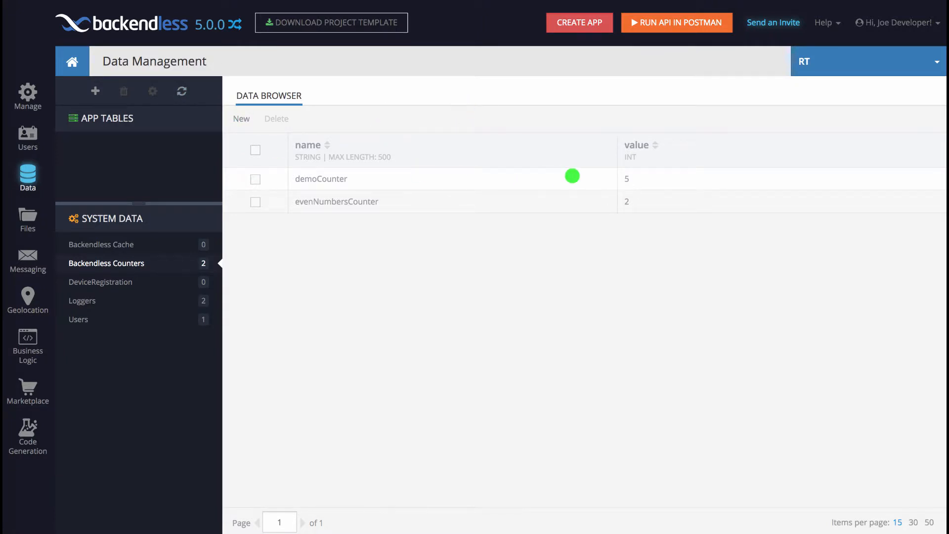
{"action": "left_click", "coordinate": [183, 92]}
{"action": "left_click", "coordinate": [182, 93]}
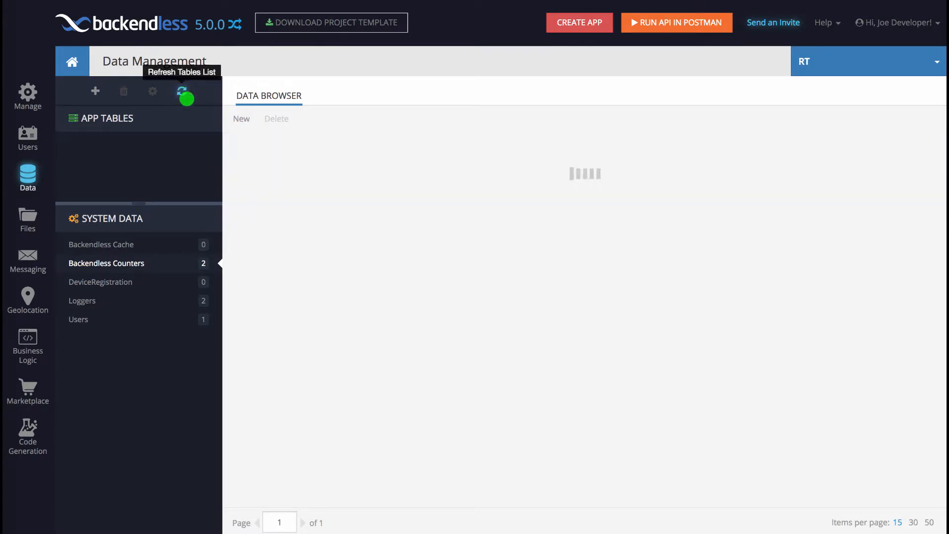
Step: Set the value of demoCounter to 22 in the Backendless Counters table and refresh the data
{"action": "left_click", "coordinate": [650, 179]}
{"action": "left_click_drag", "start_coordinate": [615, 182], "coordinate": [493, 180]}
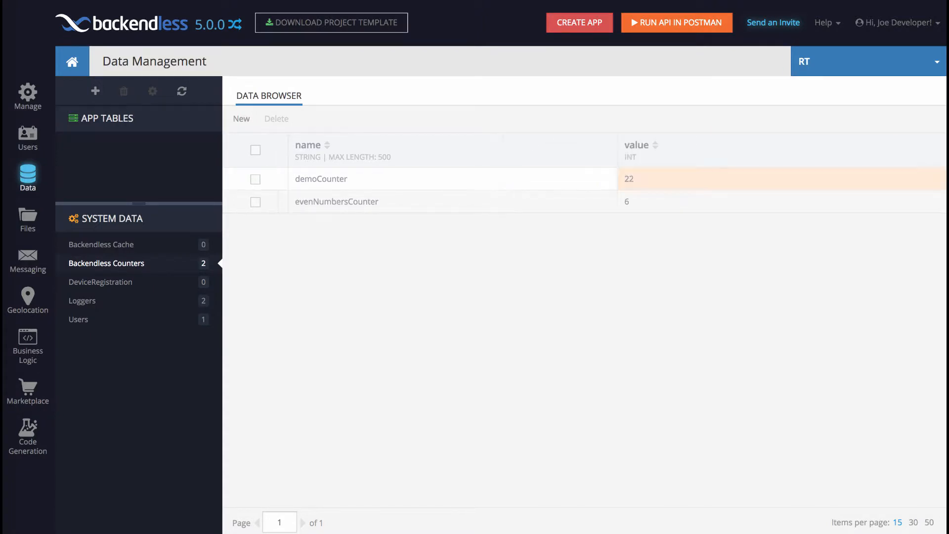
{"action": "key", "text": "Return"}
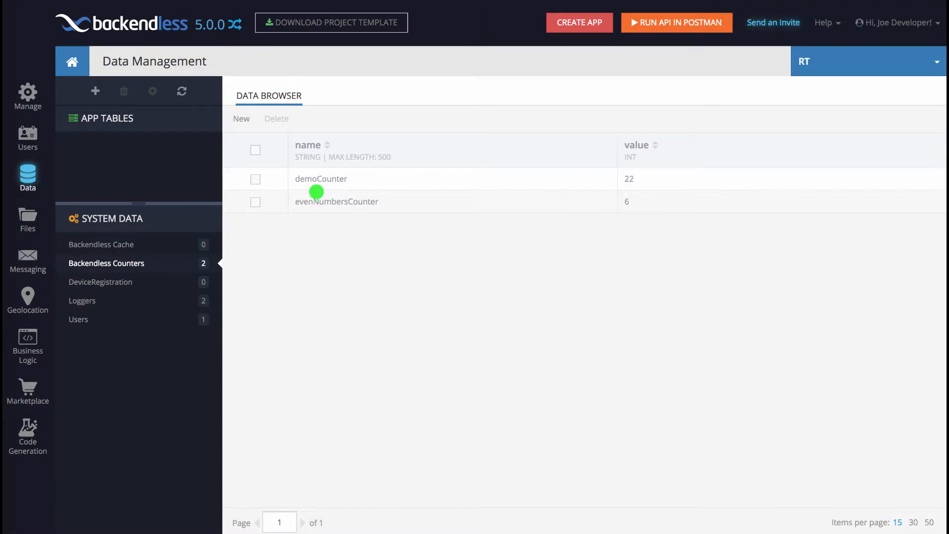
{"action": "left_click", "coordinate": [180, 91]}
Step: Delete the demoCounter record from the Backendless Counters table and refresh the data
{"action": "left_click", "coordinate": [255, 178]}
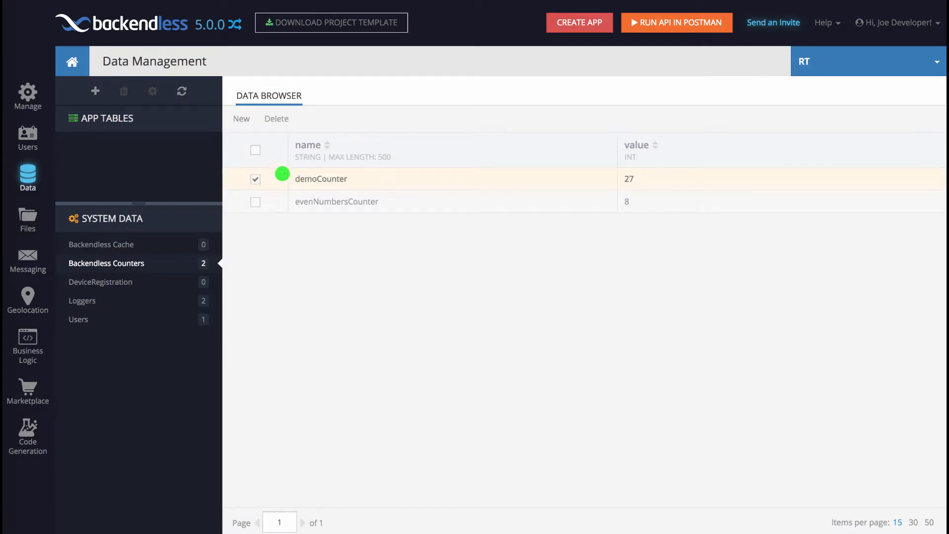
{"action": "left_click", "coordinate": [276, 119]}
{"action": "left_click", "coordinate": [574, 112]}
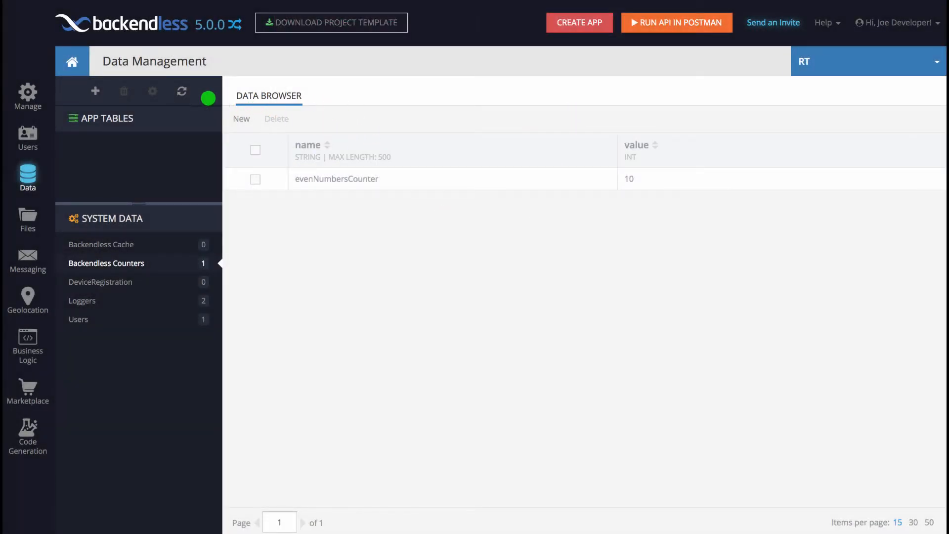
{"action": "left_click", "coordinate": [184, 91]}
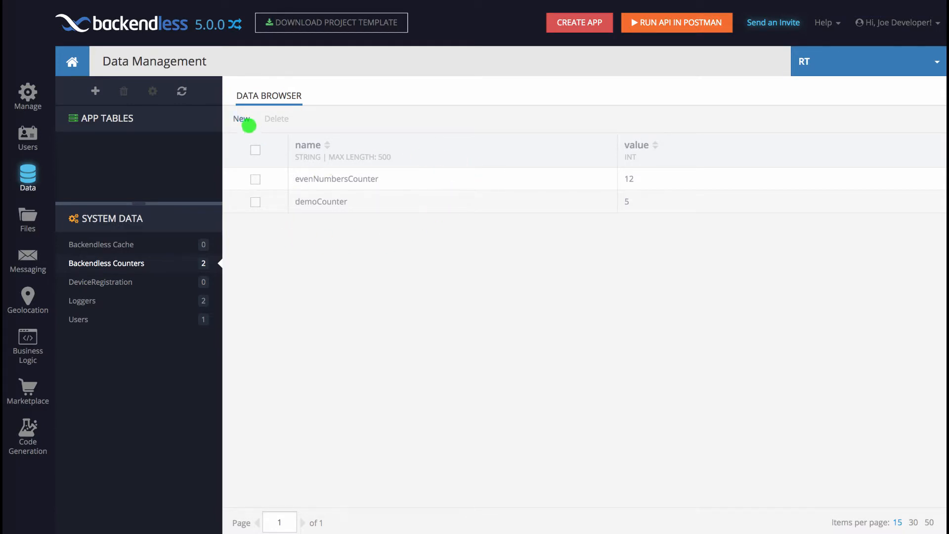
Step: Add a new record to the Backendless Counters table with the name counterFromConsole and the value 22
{"action": "left_click", "coordinate": [240, 119]}
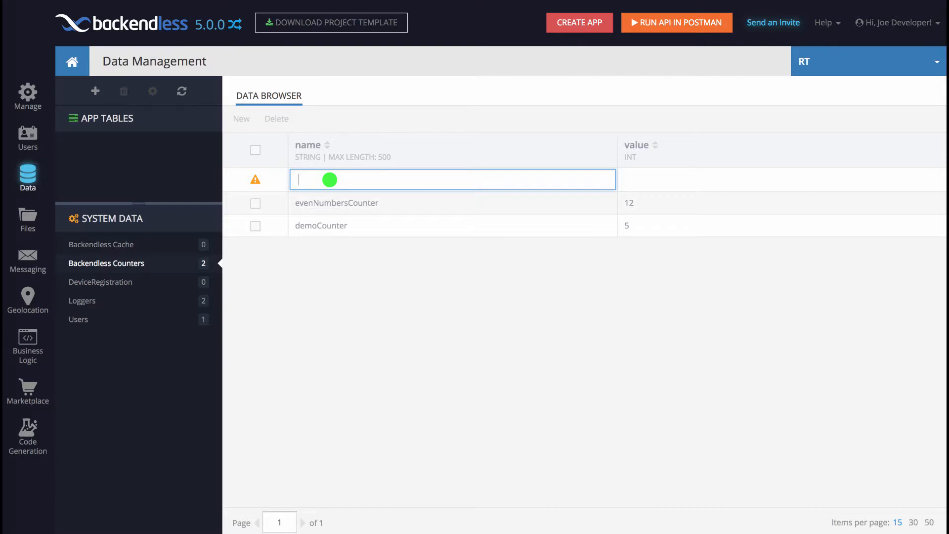
{"action": "type", "text": "counterFromConsole"}
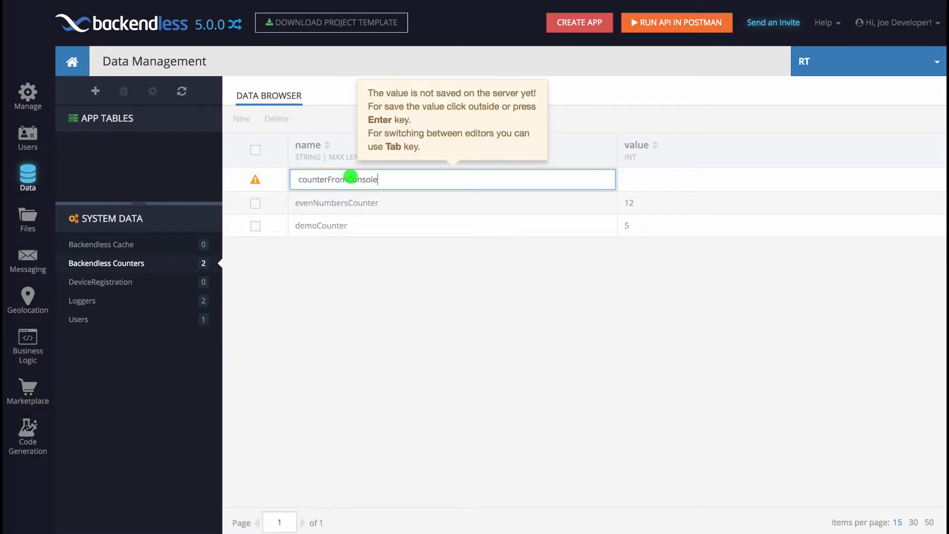
{"action": "left_click", "coordinate": [707, 180]}
{"action": "type", "text": "22"}
{"action": "key", "text": "Return"}
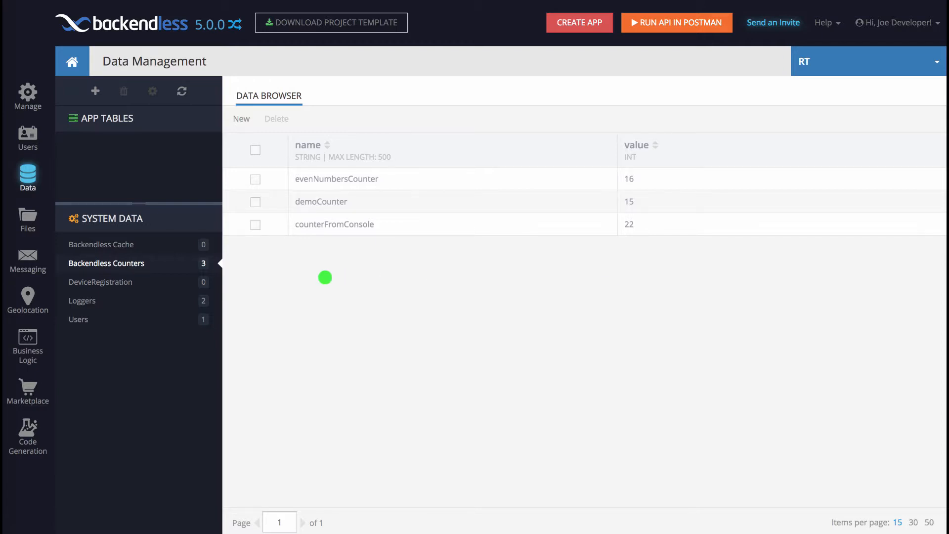
Step: View the Backendless Cache system data, and create a codeless API service named CacheService in Business Logic
{"action": "left_click", "coordinate": [128, 245]}
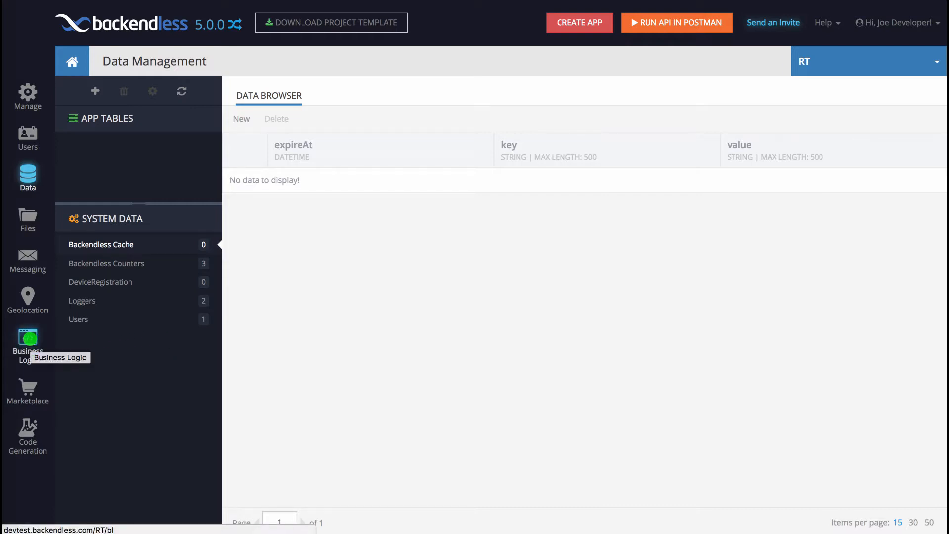
{"action": "left_click", "coordinate": [29, 337]}
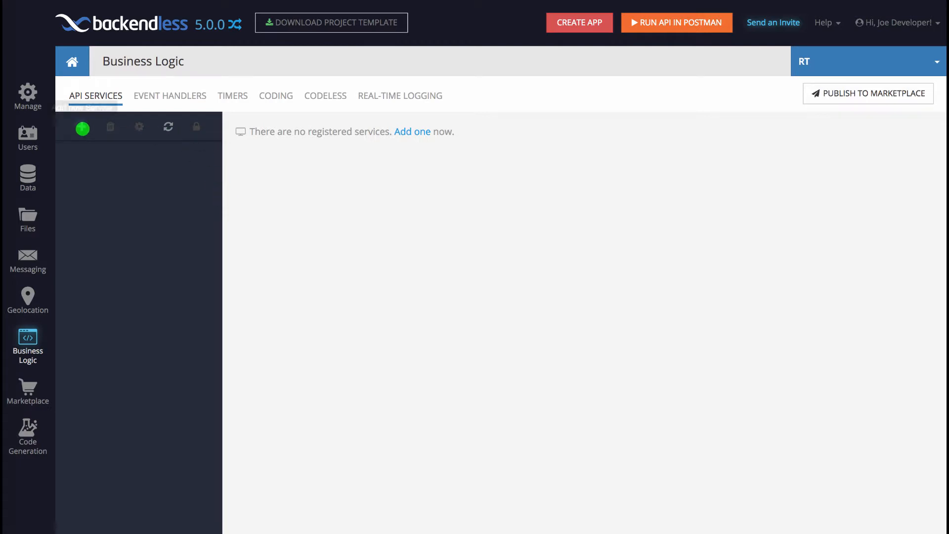
{"action": "left_click", "coordinate": [81, 126]}
{"action": "left_click", "coordinate": [418, 80]}
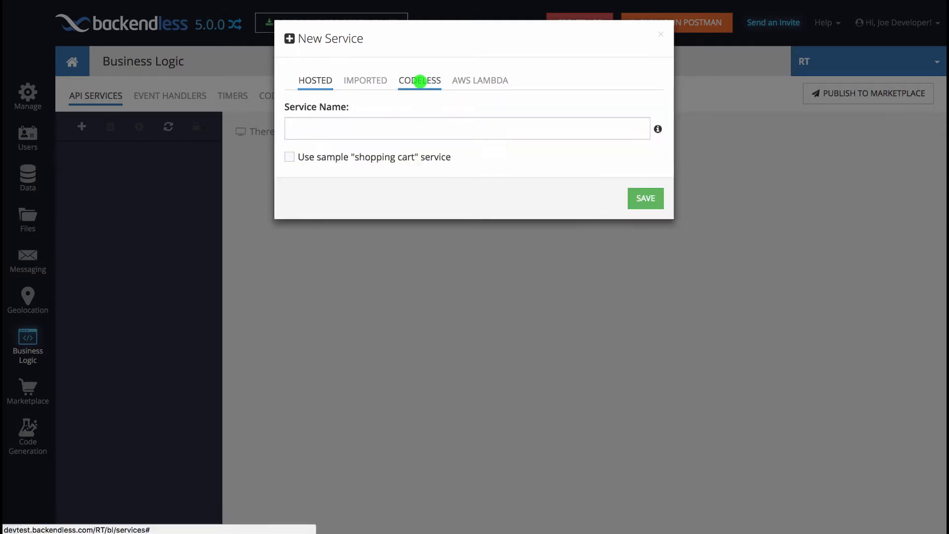
{"action": "left_click", "coordinate": [371, 132]}
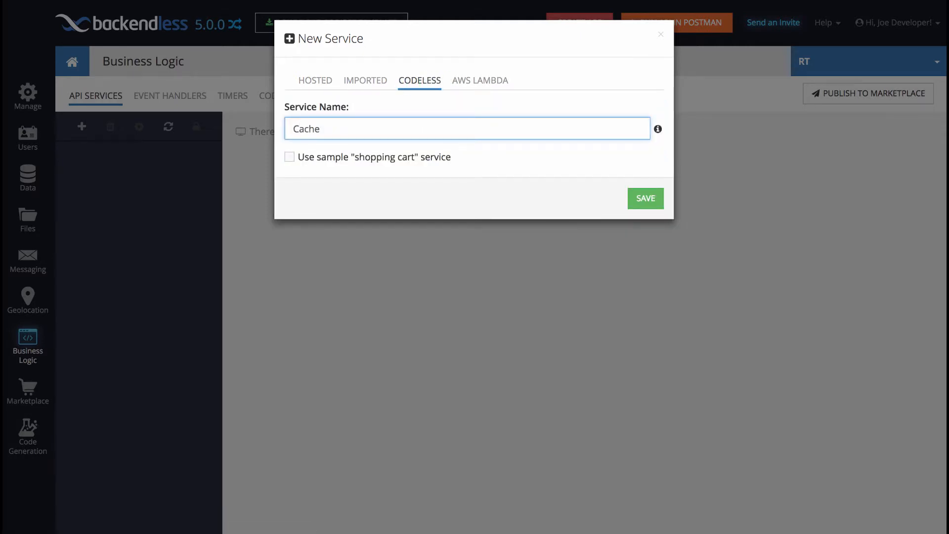
{"action": "left_click", "coordinate": [645, 198]}
Step: Define a codeless method named putIntoCache in CacheService with the PUT operation and a String parameter named key
{"action": "left_click", "coordinate": [420, 78]}
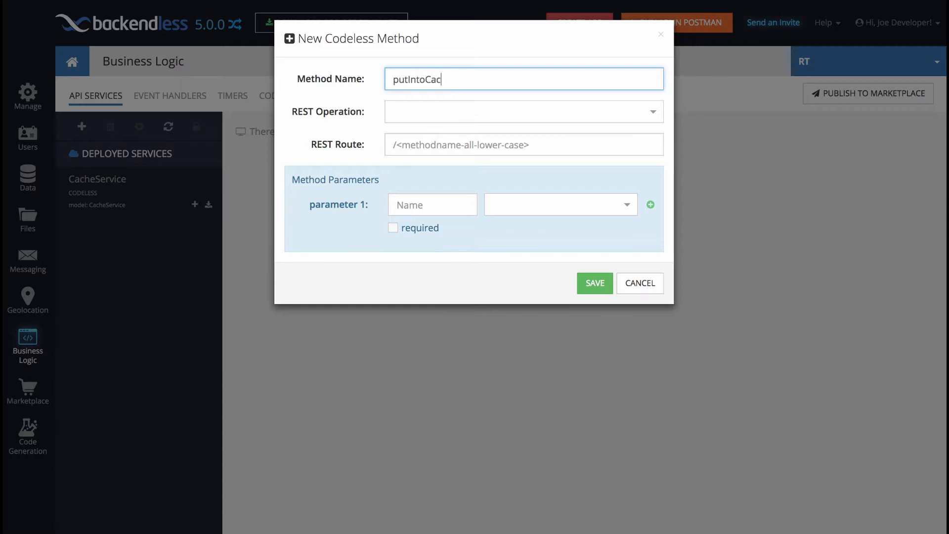
{"action": "left_click", "coordinate": [430, 116]}
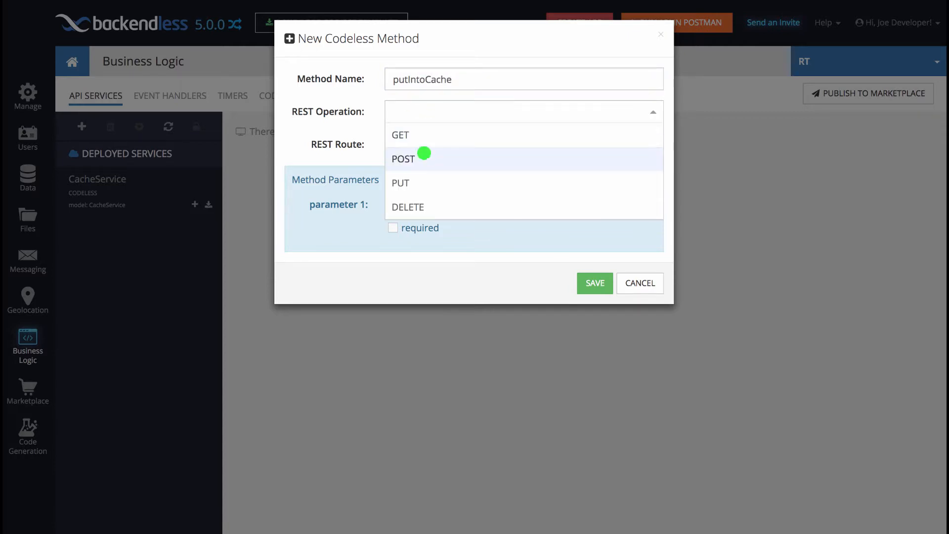
{"action": "left_click", "coordinate": [428, 180]}
{"action": "left_click", "coordinate": [429, 204]}
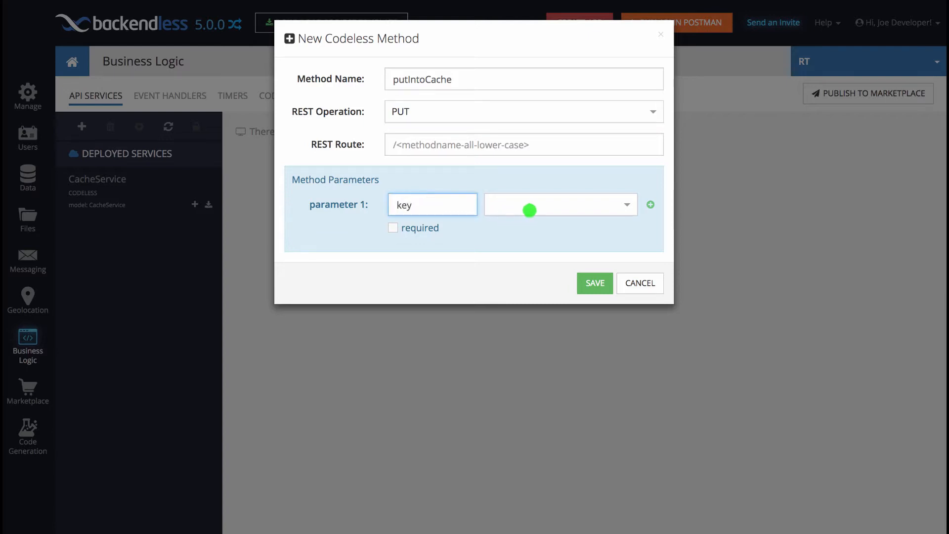
{"action": "left_click", "coordinate": [523, 207]}
{"action": "scroll", "coordinate": [538, 240], "scroll_direction": "down", "scroll_amount": 1}
{"action": "left_click", "coordinate": [539, 240]}
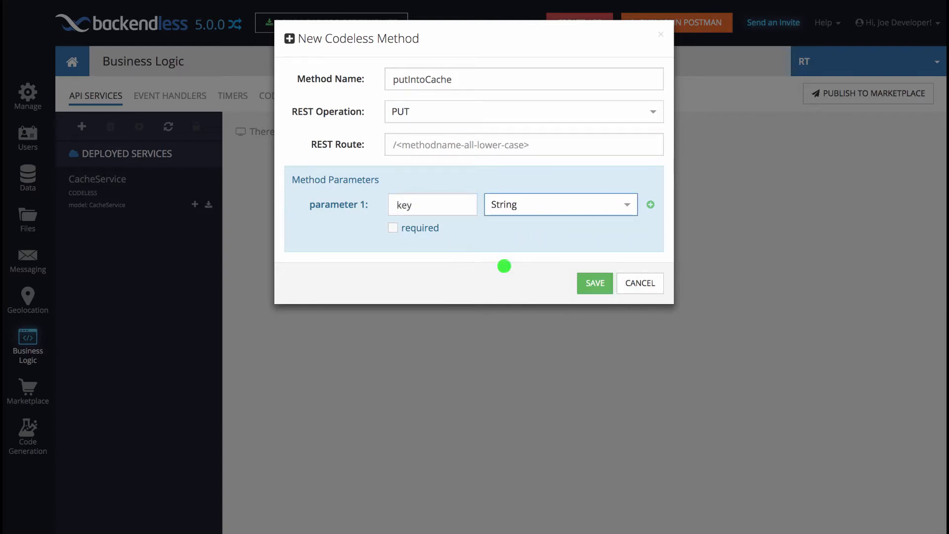
Step: Add a second parameter named value to the putIntoCache method, choose its data type, and save the method
{"action": "left_click", "coordinate": [650, 204]}
{"action": "left_click", "coordinate": [430, 254]}
{"action": "type", "text": "value"}
{"action": "left_click", "coordinate": [508, 257]}
{"action": "scroll", "coordinate": [534, 341], "scroll_direction": "down", "scroll_amount": 1}
{"action": "left_click", "coordinate": [522, 361]}
{"action": "left_click", "coordinate": [594, 334]}
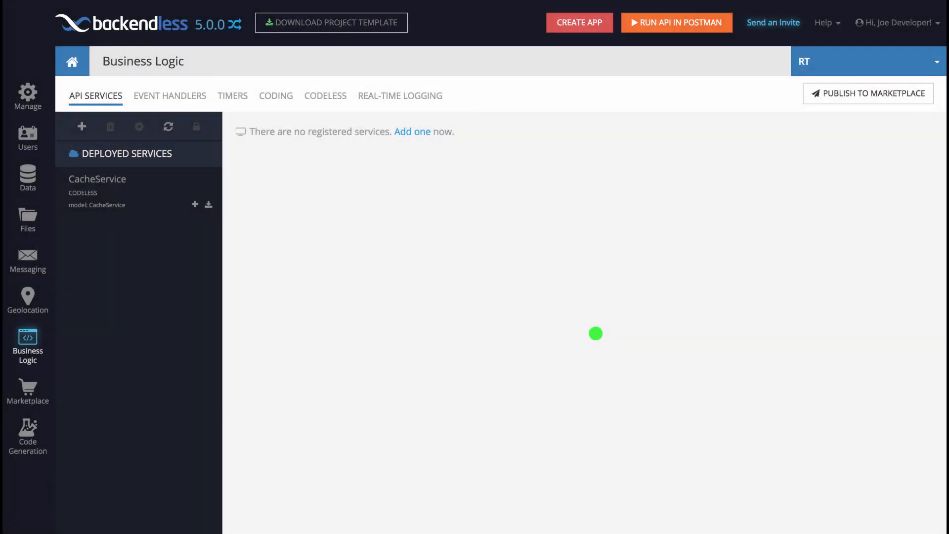
Step: Build the putIntoCache logic with a Put Data into Cache block using the key and value method arguments, and deploy the CacheService model
{"action": "left_click", "coordinate": [131, 194]}
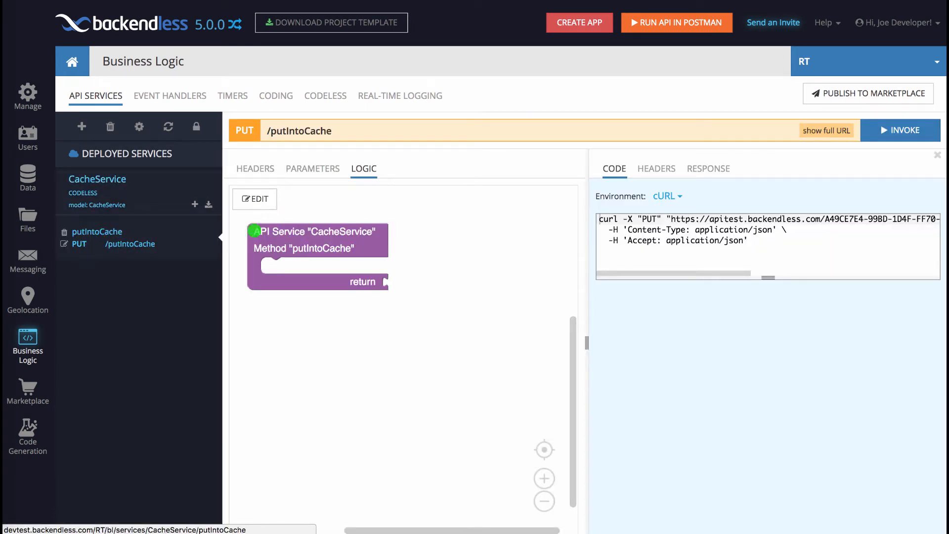
{"action": "left_click", "coordinate": [255, 198]}
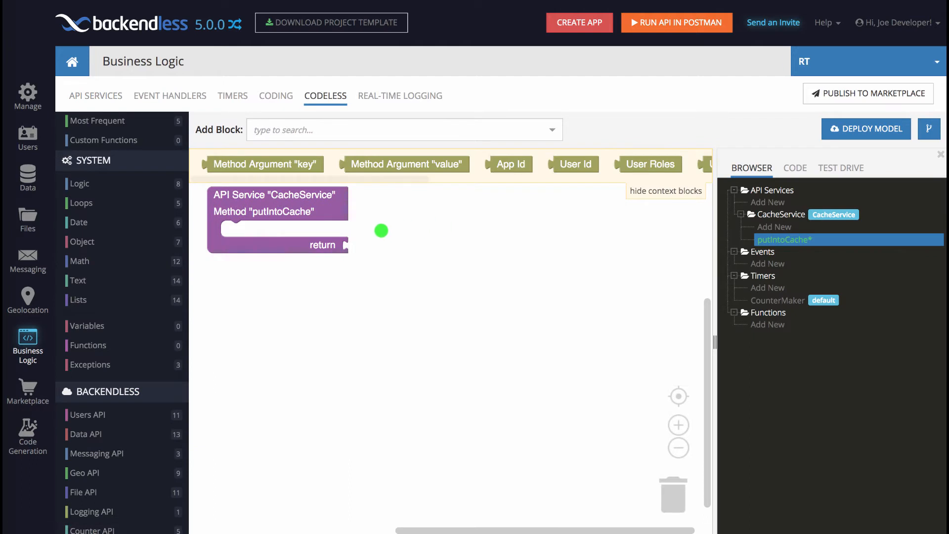
{"action": "scroll", "coordinate": [141, 415], "scroll_direction": "down", "scroll_amount": 2}
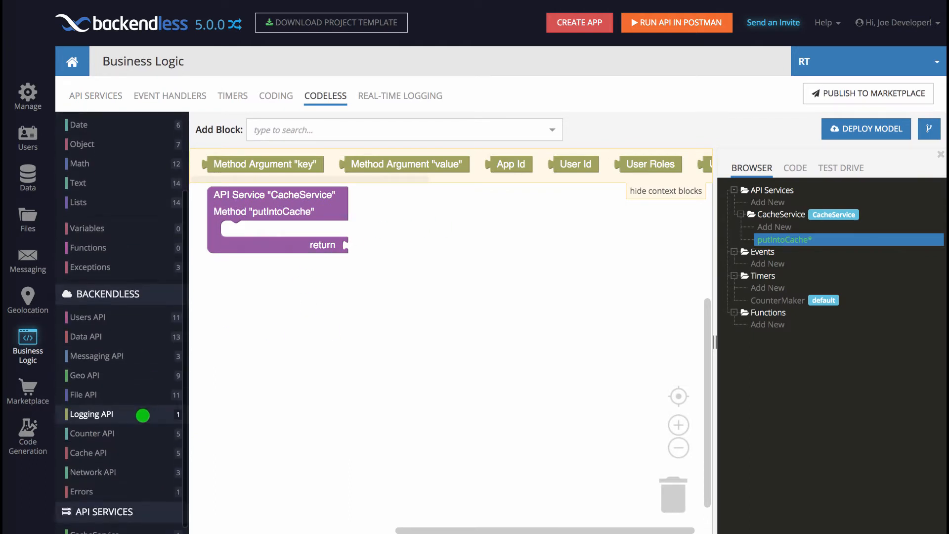
{"action": "left_click", "coordinate": [131, 445]}
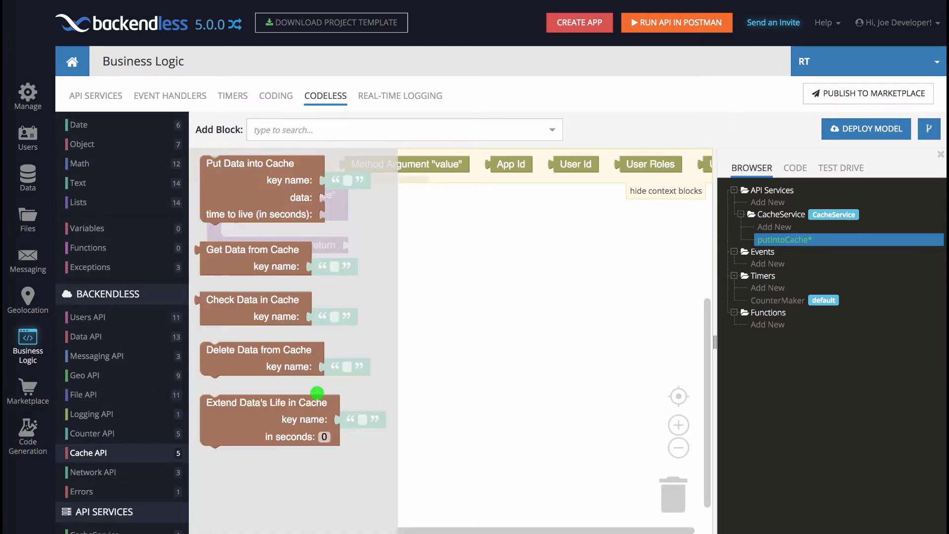
{"action": "left_click_drag", "start_coordinate": [254, 208], "coordinate": [271, 261]}
{"action": "left_click_drag", "start_coordinate": [276, 164], "coordinate": [412, 247]}
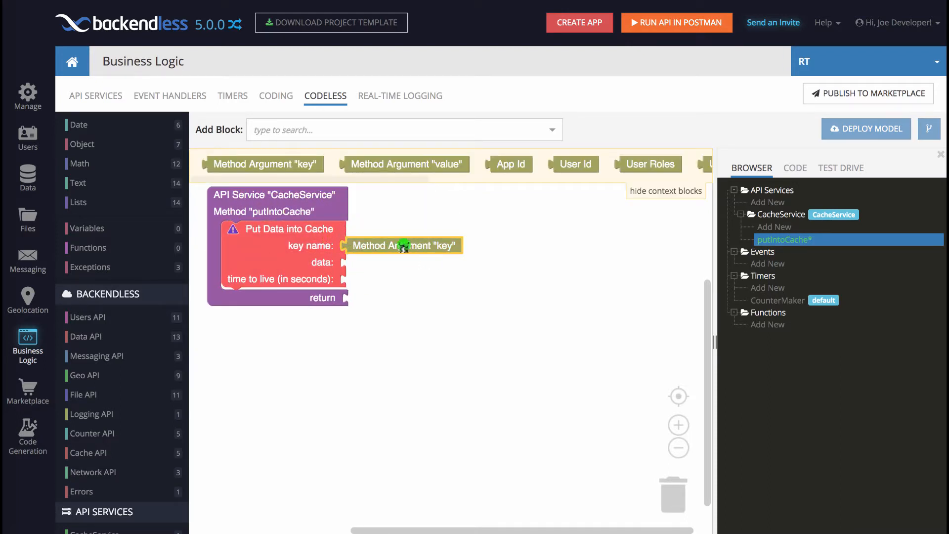
{"action": "left_click_drag", "start_coordinate": [435, 165], "coordinate": [431, 263]}
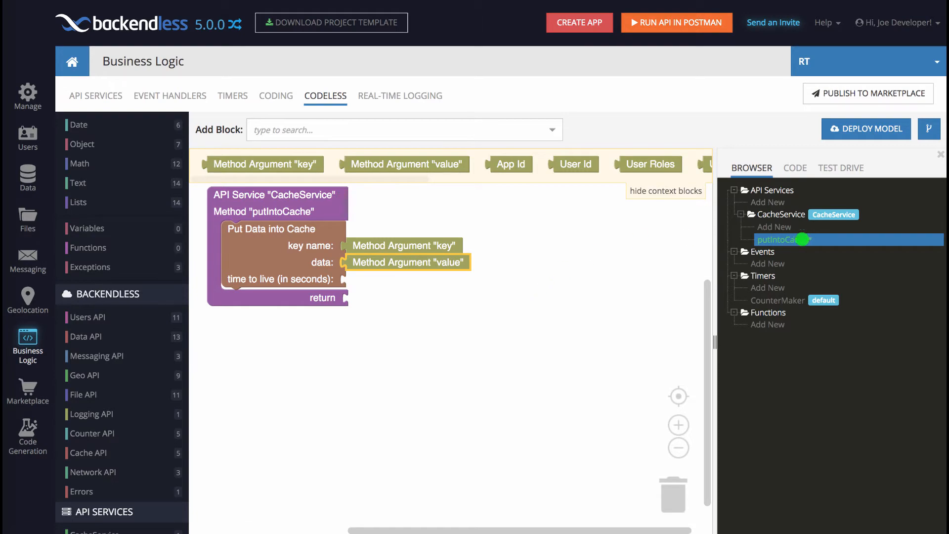
{"action": "left_click", "coordinate": [863, 129]}
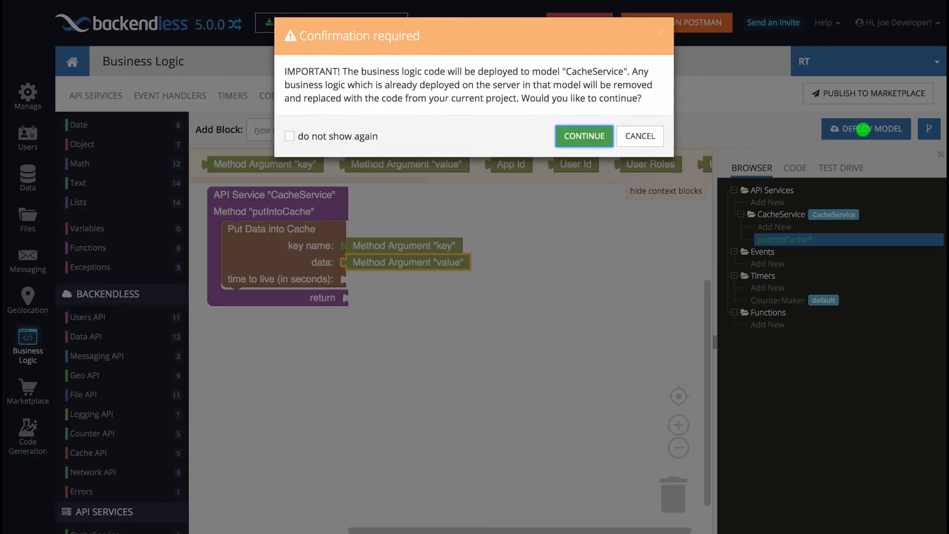
{"action": "left_click", "coordinate": [581, 135]}
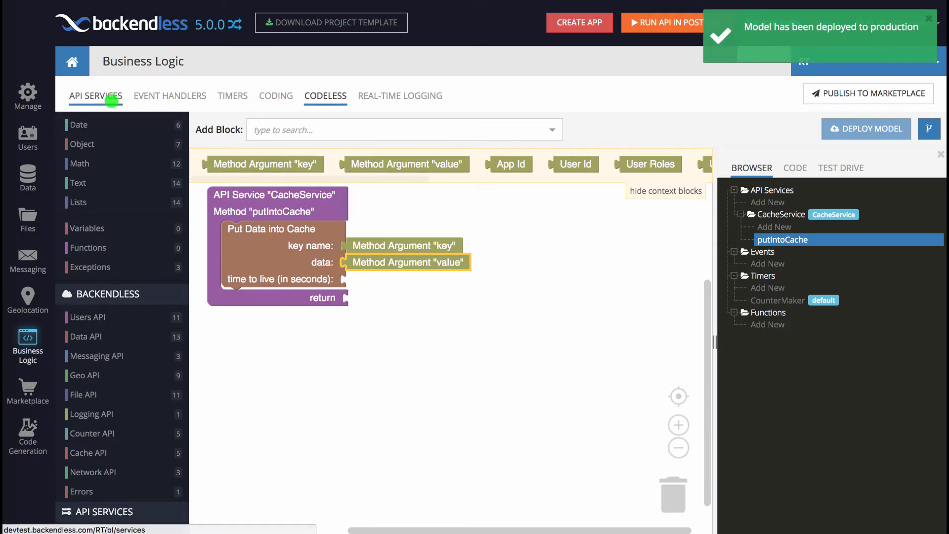
Step: Add a codeless method named getFromCache to CacheService with a String parameter named key
{"action": "left_click", "coordinate": [111, 100]}
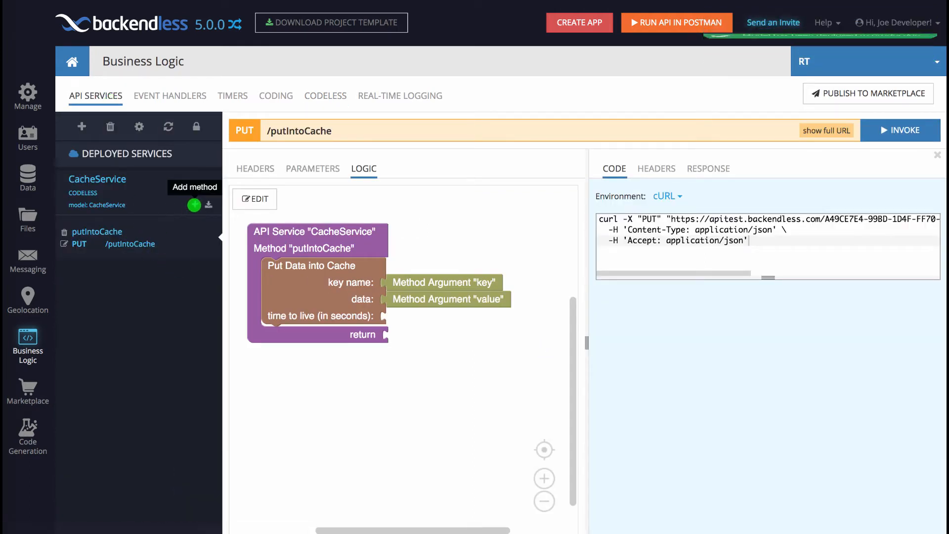
{"action": "left_click", "coordinate": [194, 205]}
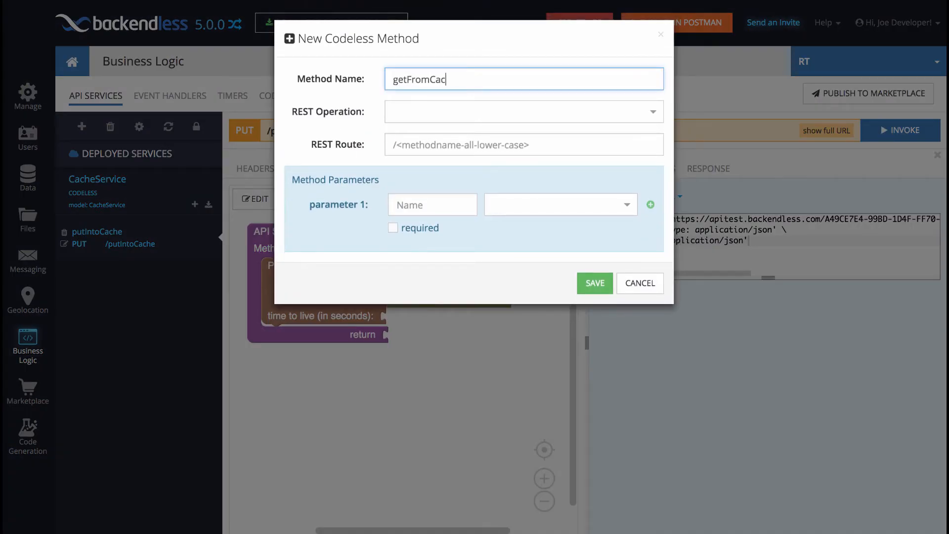
{"action": "type", "text": "getFromCache"}
{"action": "left_click", "coordinate": [434, 206]}
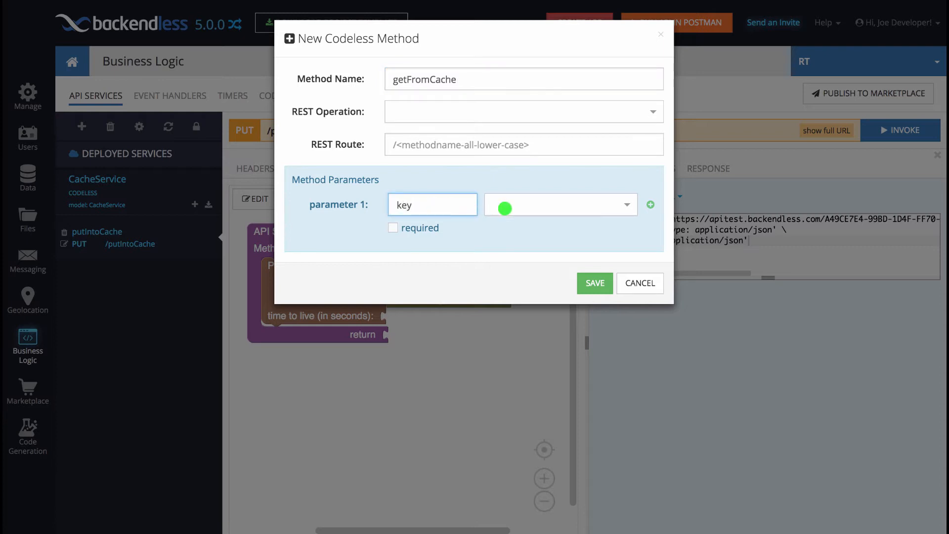
{"action": "left_click", "coordinate": [514, 207]}
{"action": "left_click", "coordinate": [516, 252]}
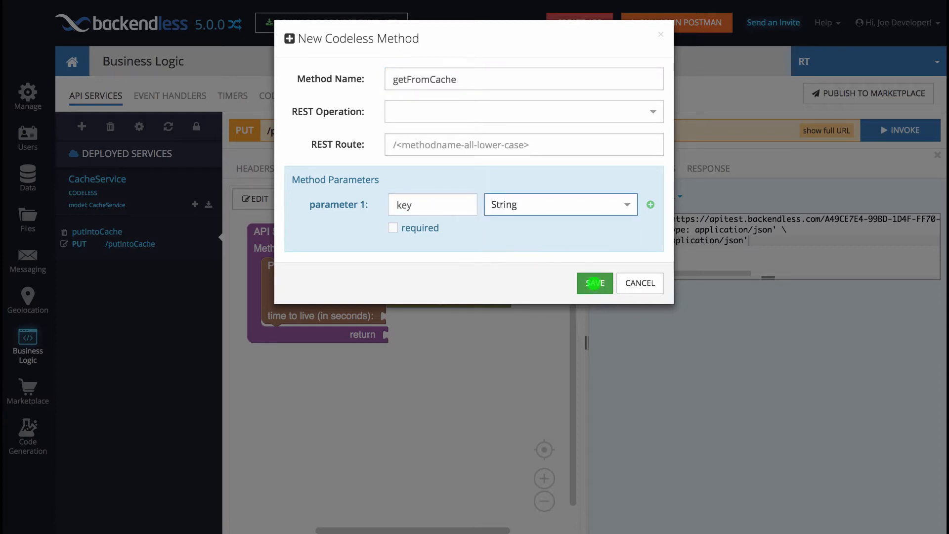
{"action": "left_click", "coordinate": [593, 282]}
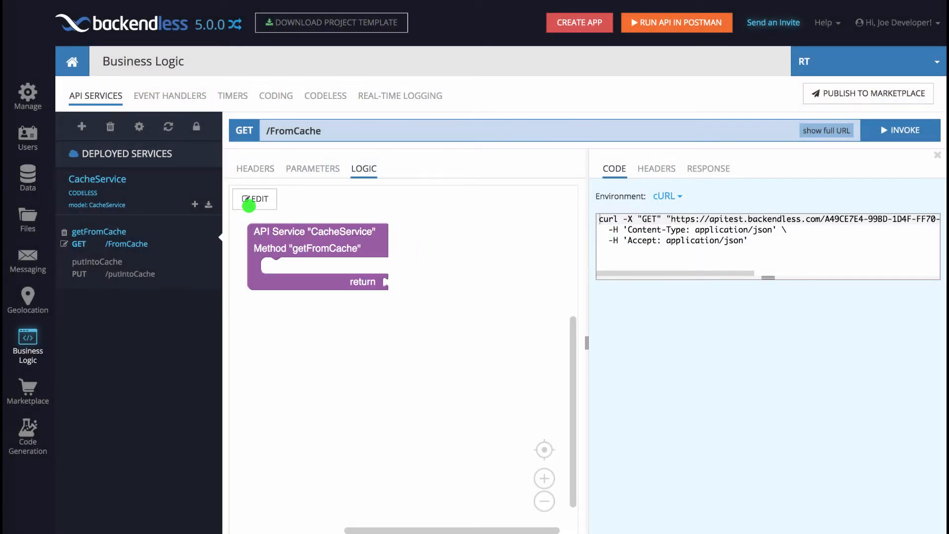
Step: Make getFromCache return a Get Data from Cache block using the key method argument, and deploy the CacheService model
{"action": "left_click", "coordinate": [252, 198]}
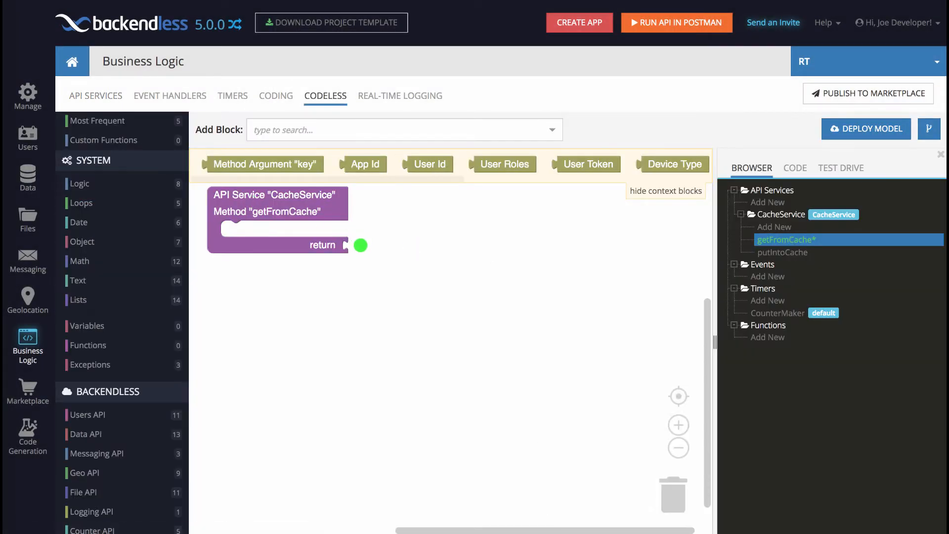
{"action": "scroll", "coordinate": [131, 430], "scroll_direction": "down", "scroll_amount": 2}
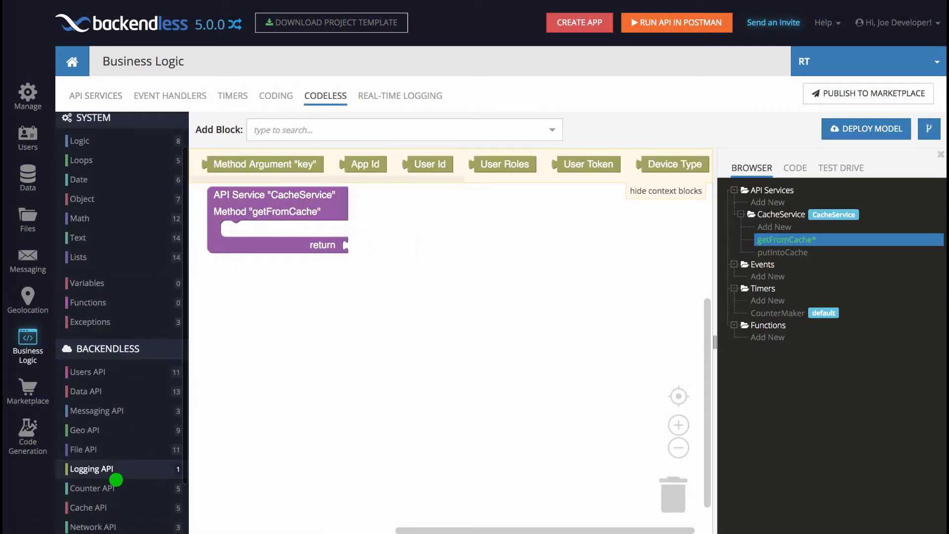
{"action": "left_click", "coordinate": [116, 505]}
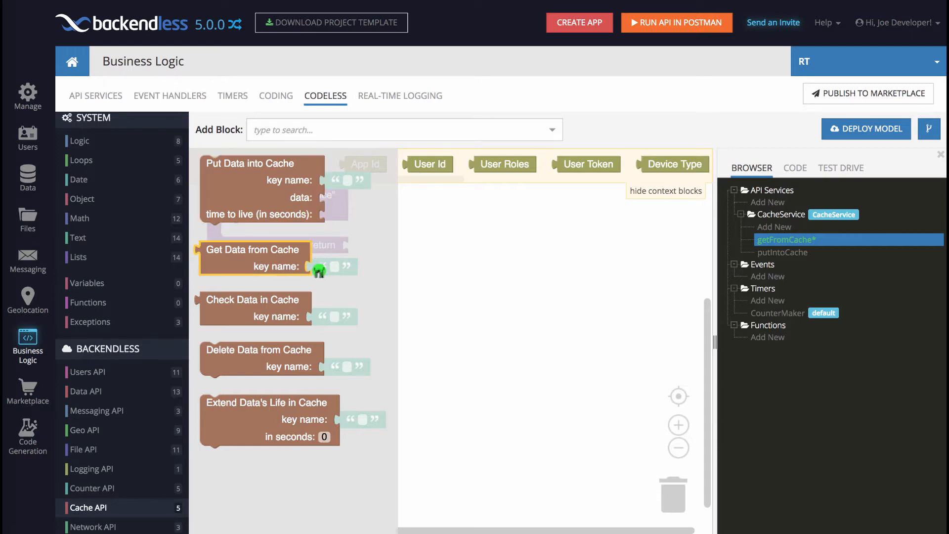
{"action": "left_click_drag", "start_coordinate": [235, 256], "coordinate": [385, 254]}
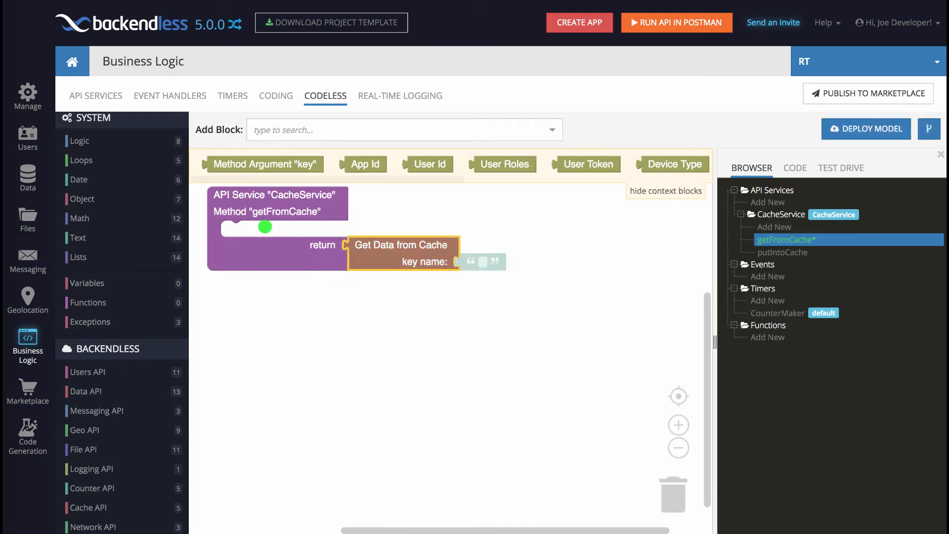
{"action": "left_click", "coordinate": [270, 168]}
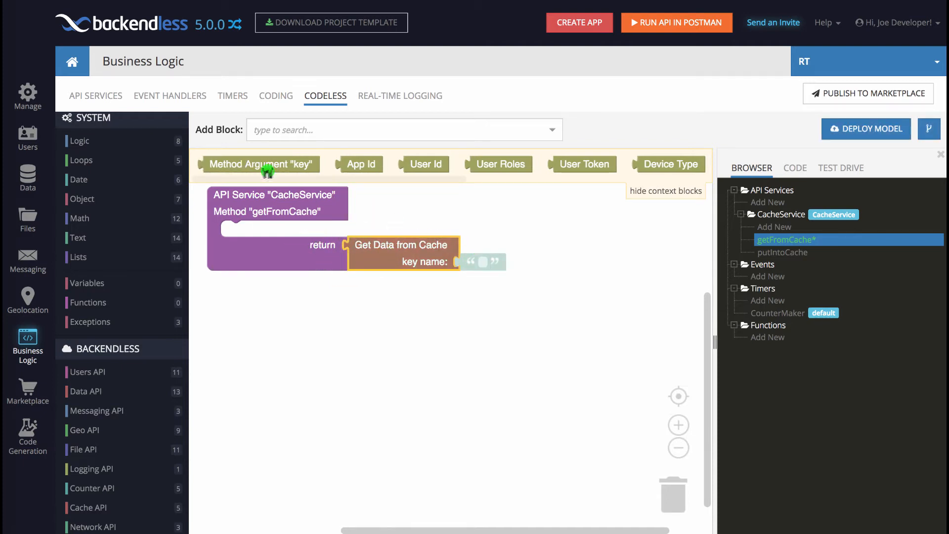
{"action": "left_click_drag", "start_coordinate": [273, 168], "coordinate": [531, 265]}
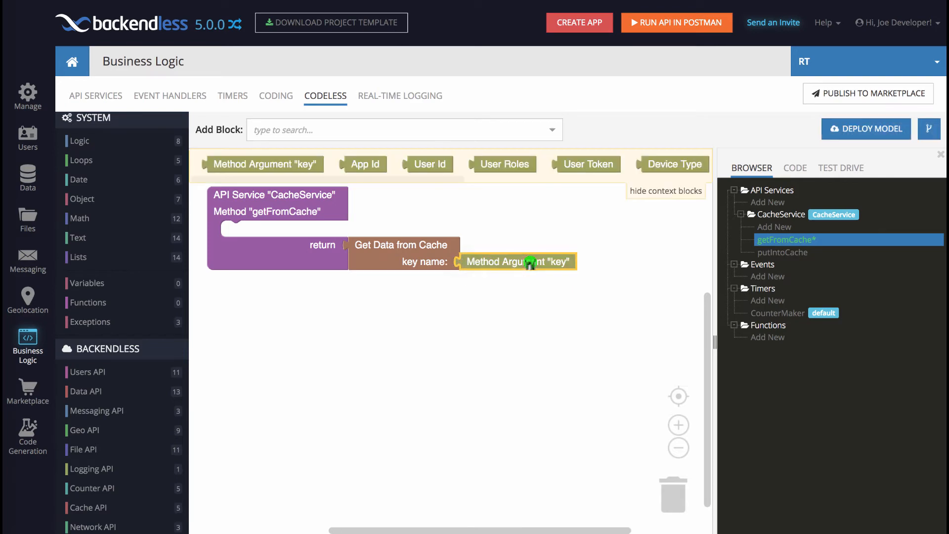
{"action": "left_click", "coordinate": [873, 128]}
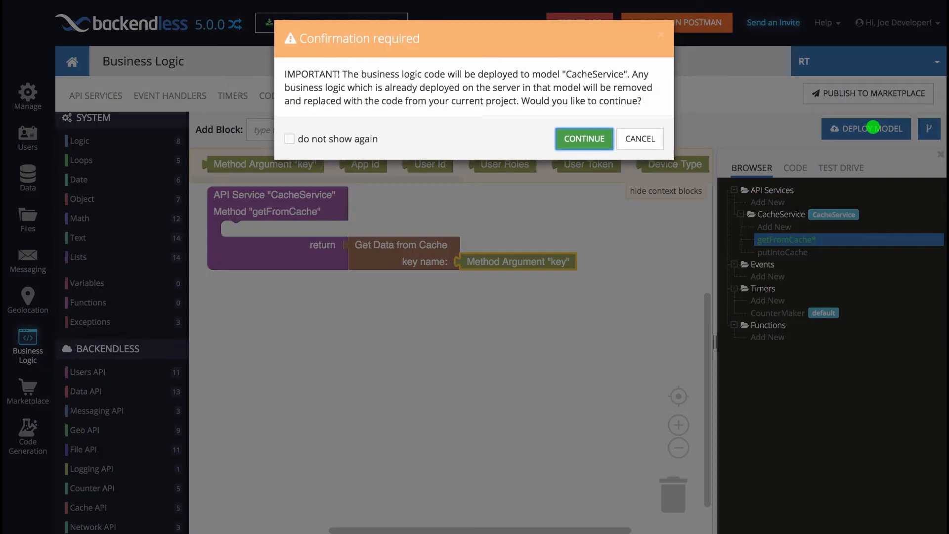
{"action": "left_click", "coordinate": [596, 138]}
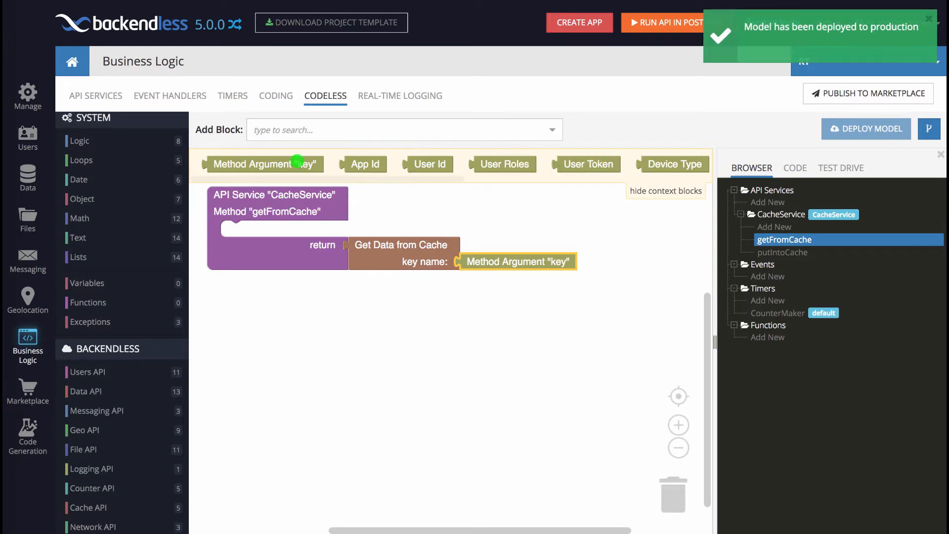
Step: Invoke the putIntoCache API service method with the body key set to "foo" and value set to "bar"
{"action": "left_click", "coordinate": [97, 94]}
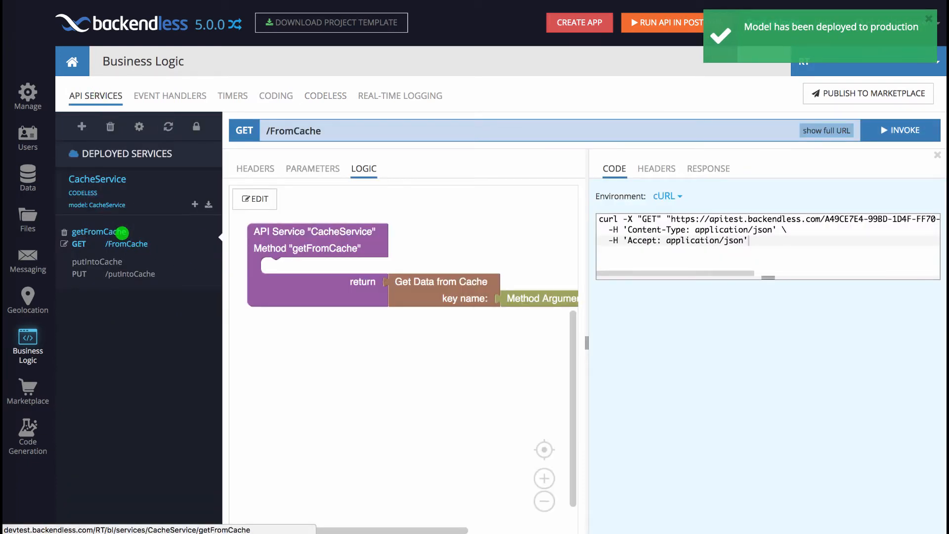
{"action": "left_click", "coordinate": [117, 269]}
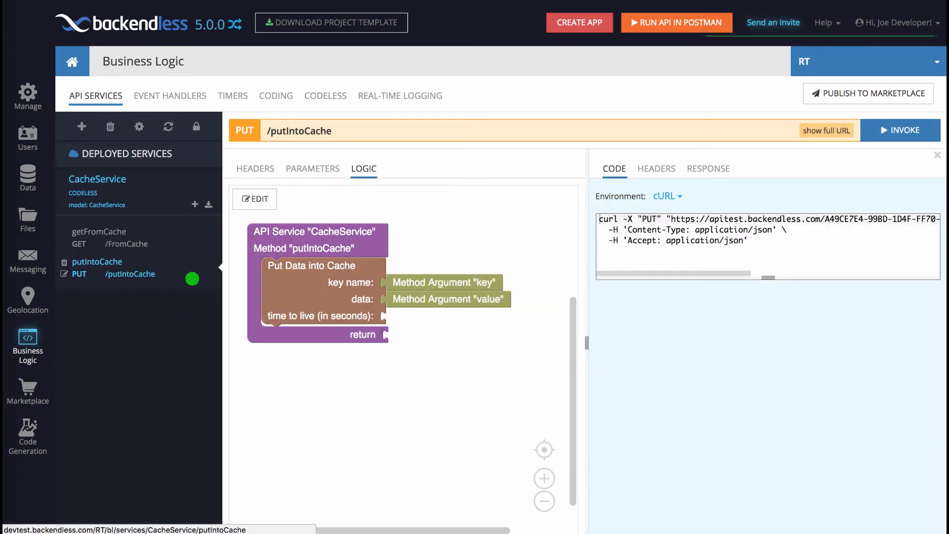
{"action": "left_click", "coordinate": [310, 169]}
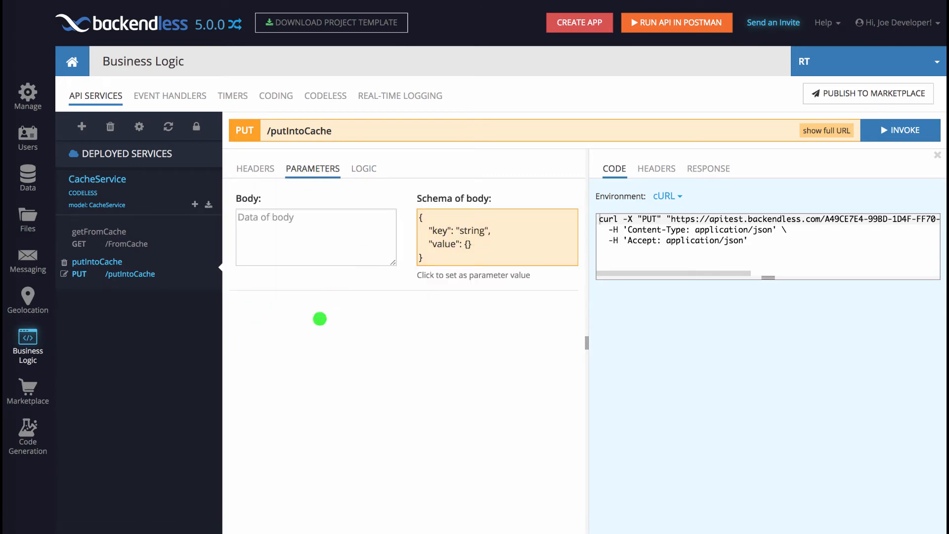
{"action": "left_click", "coordinate": [114, 239]}
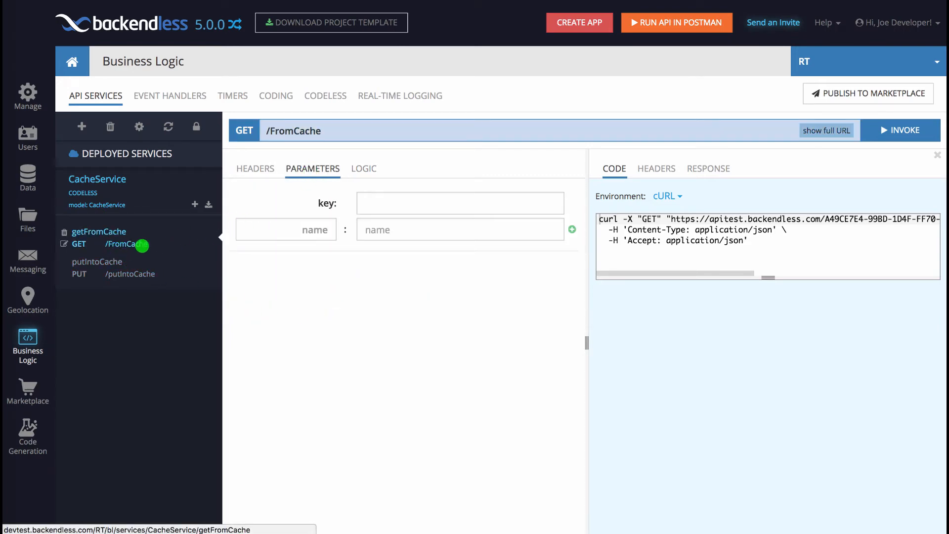
{"action": "left_click", "coordinate": [136, 269]}
{"action": "left_click", "coordinate": [478, 241]}
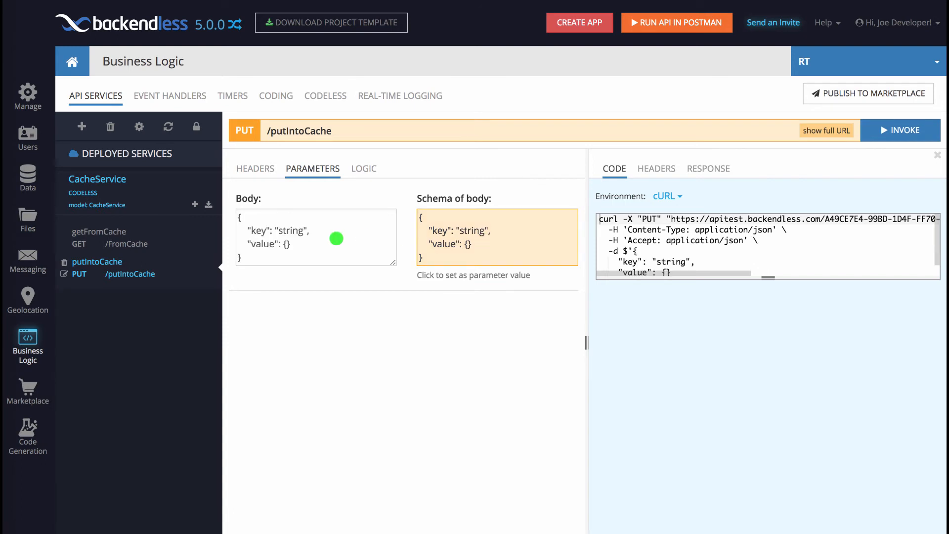
{"action": "double_click", "coordinate": [287, 230]}
{"action": "type", "text": "fo"}
{"action": "left_click", "coordinate": [285, 243]}
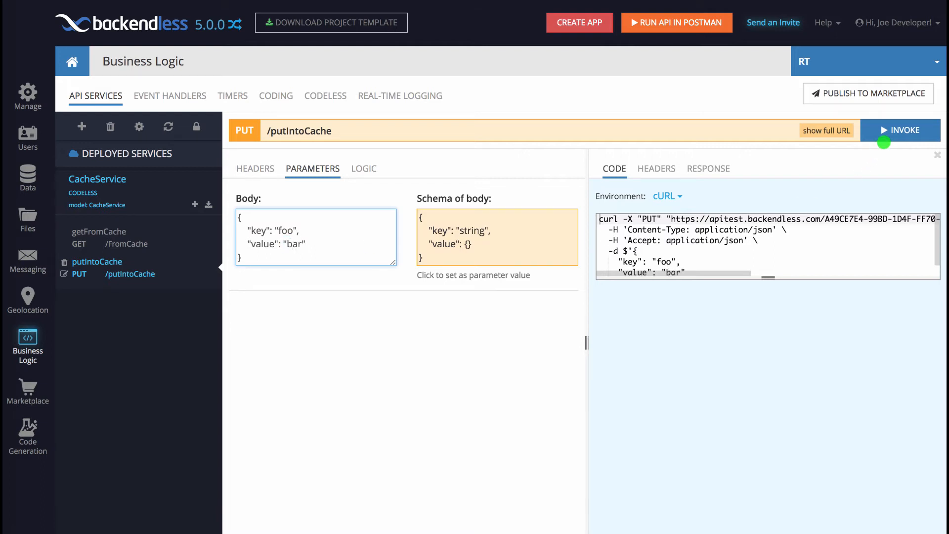
{"action": "left_click", "coordinate": [881, 137]}
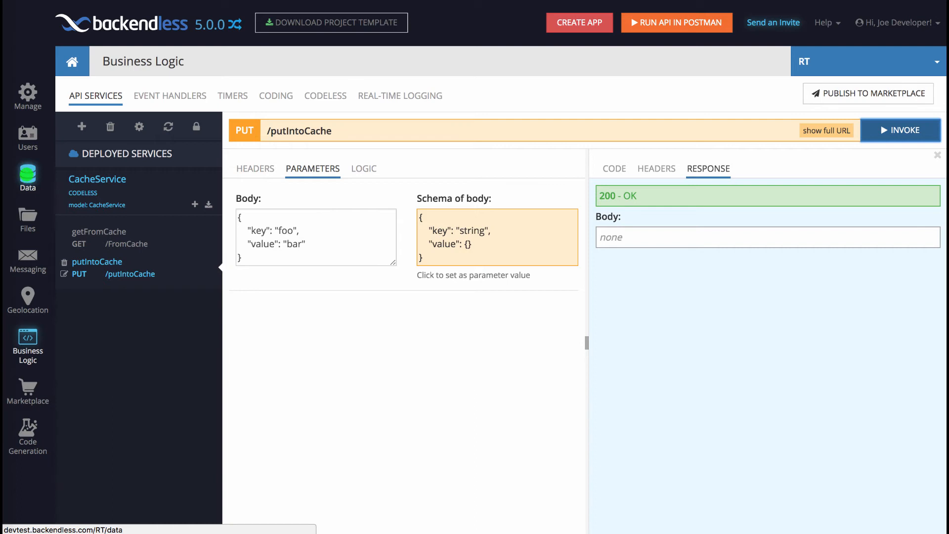
Step: In the Backendless Cache data table, set the value of the foo record to 12345
{"action": "left_click", "coordinate": [28, 175]}
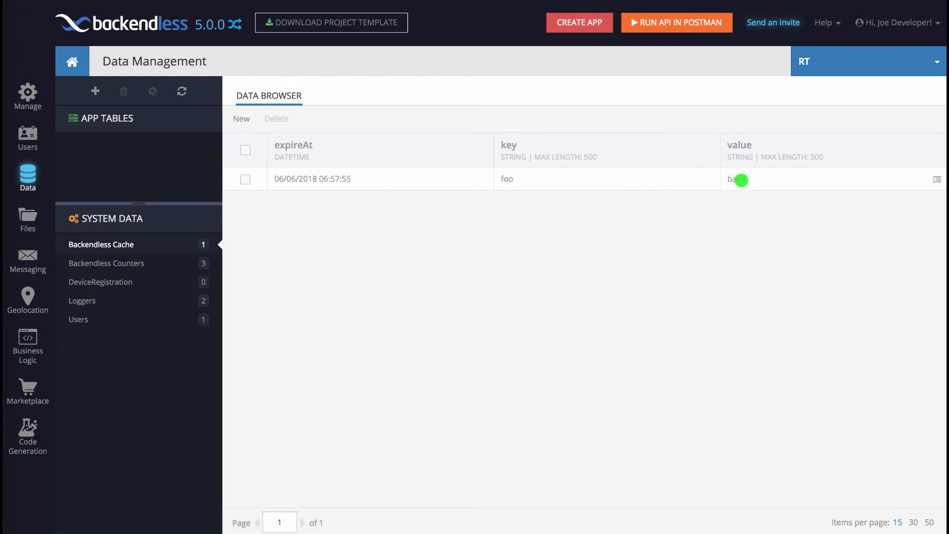
{"action": "left_click", "coordinate": [744, 179]}
{"action": "left_click_drag", "start_coordinate": [729, 179], "coordinate": [677, 178]}
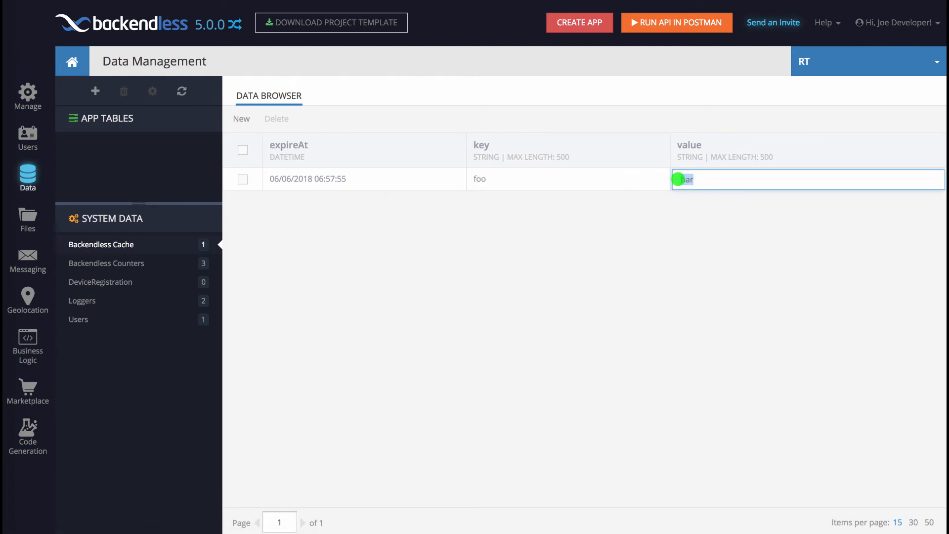
{"action": "type", "text": "12345"}
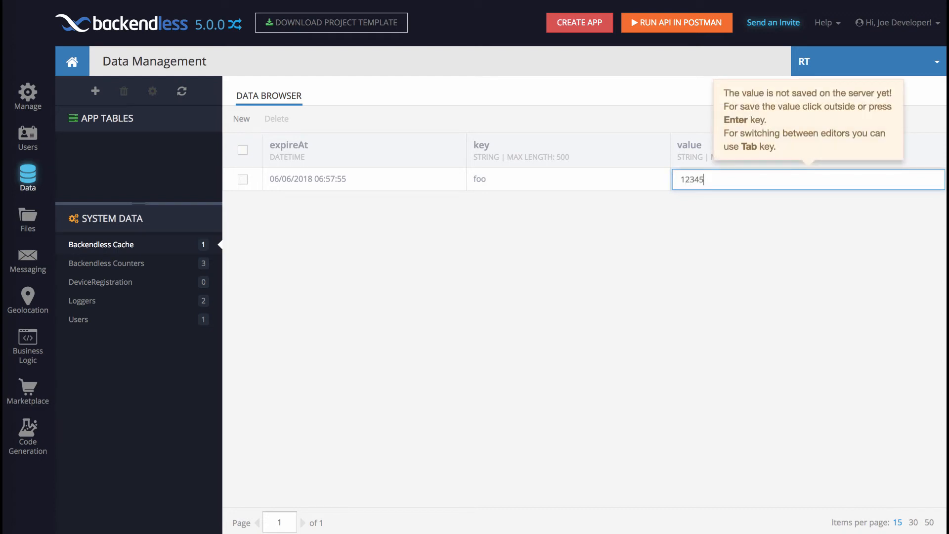
{"action": "key", "text": "Return"}
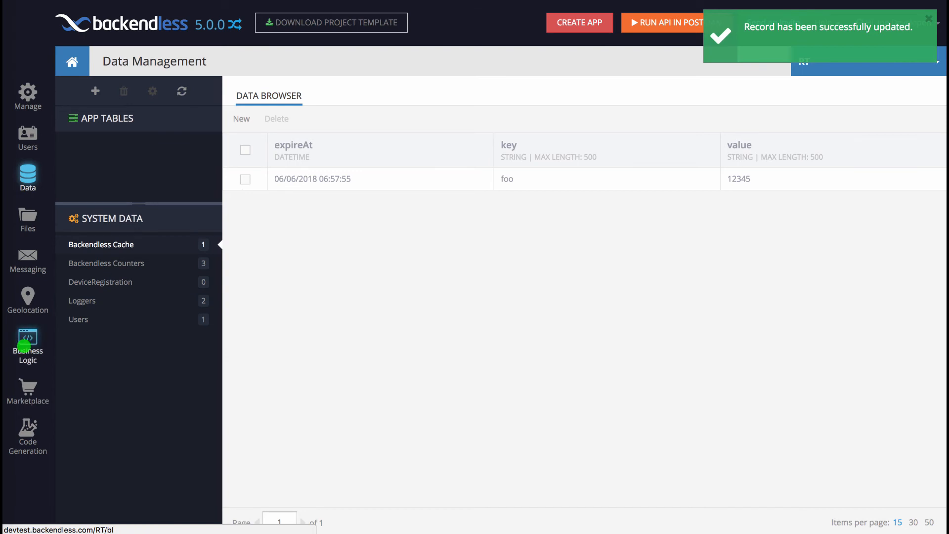
Step: Invoke the getFromCache API service method of CacheService to read the edited cache entry by its key
{"action": "left_click", "coordinate": [25, 343]}
{"action": "left_click", "coordinate": [120, 243]}
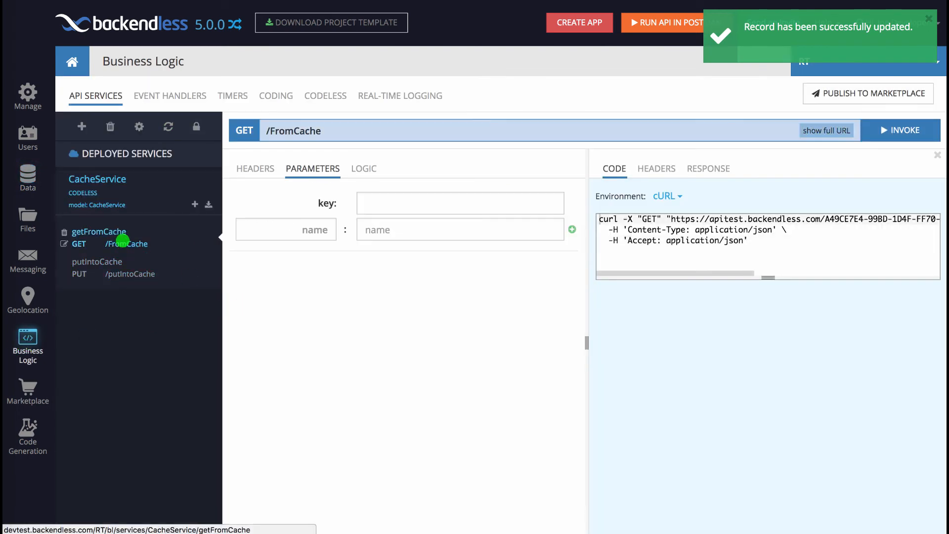
{"action": "left_click", "coordinate": [377, 210]}
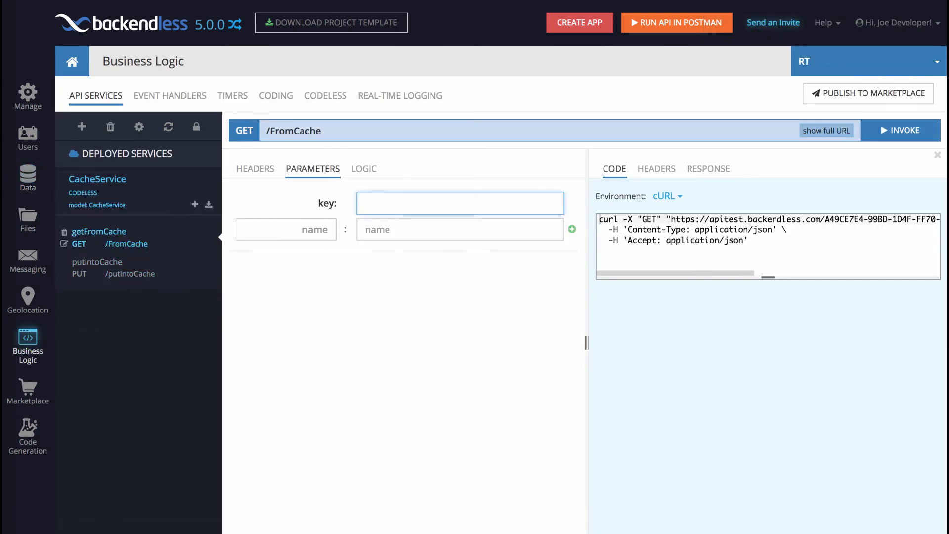
{"action": "left_click", "coordinate": [904, 130]}
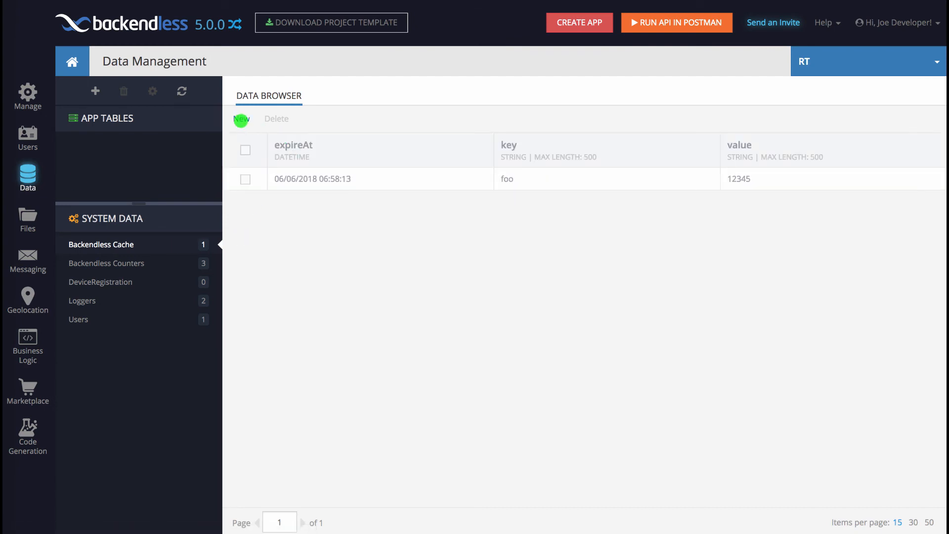
Step: Add a record to the Backendless Cache table with the key "name" and a person's first name as the value, and save it
{"action": "left_click", "coordinate": [241, 119]}
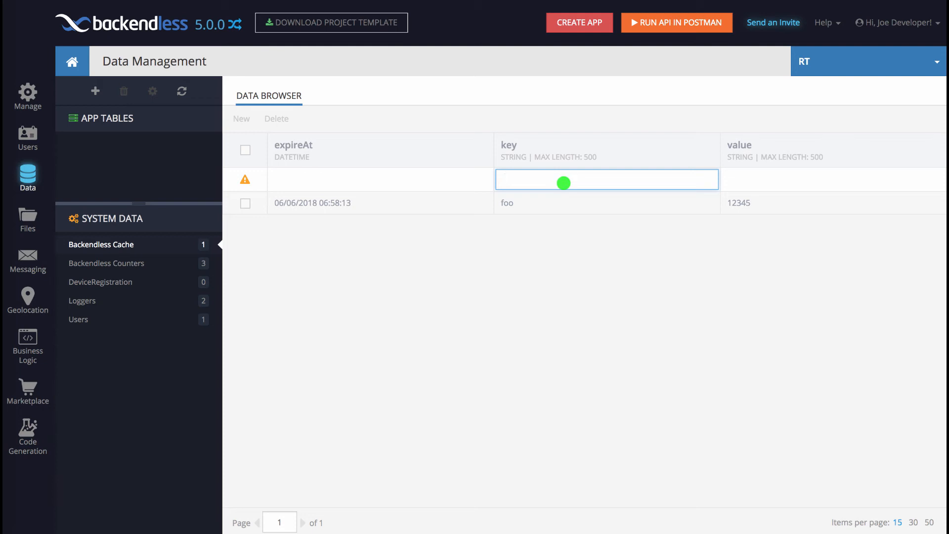
{"action": "type", "text": "name"}
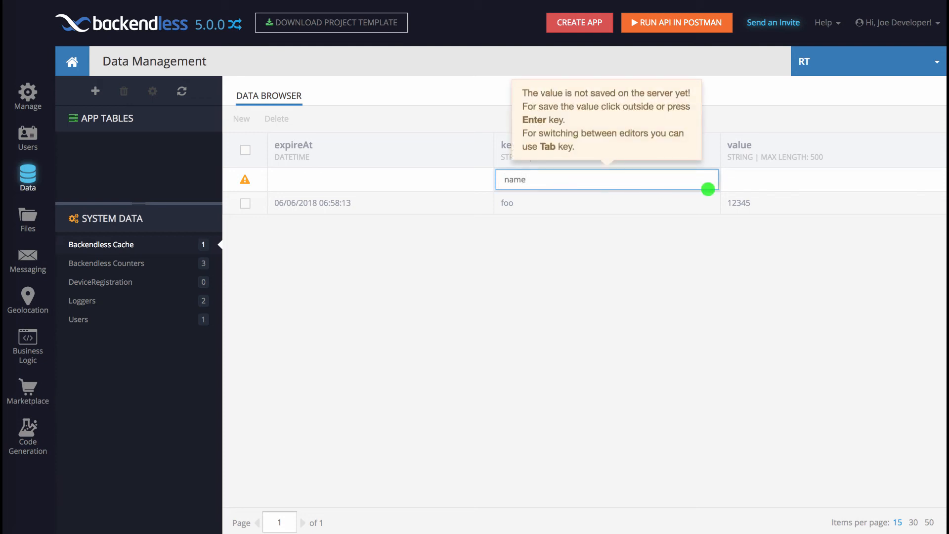
{"action": "left_click", "coordinate": [759, 181]}
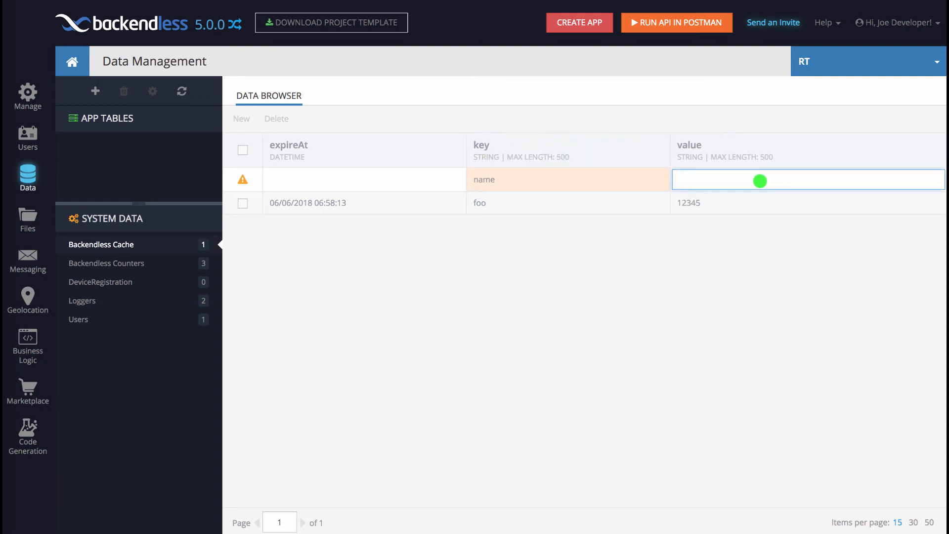
{"action": "type", "text": "Joe"}
{"action": "key", "text": "Return"}
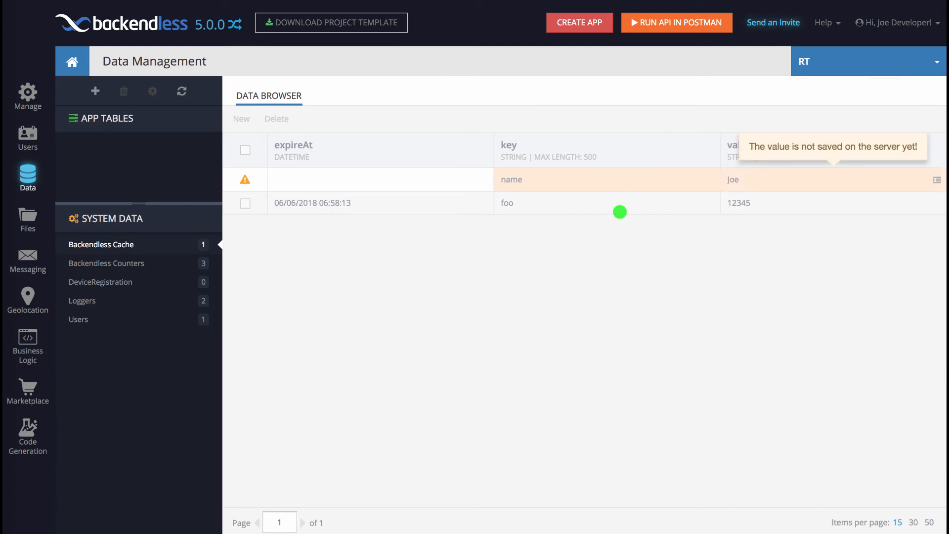
{"action": "left_click", "coordinate": [260, 261]}
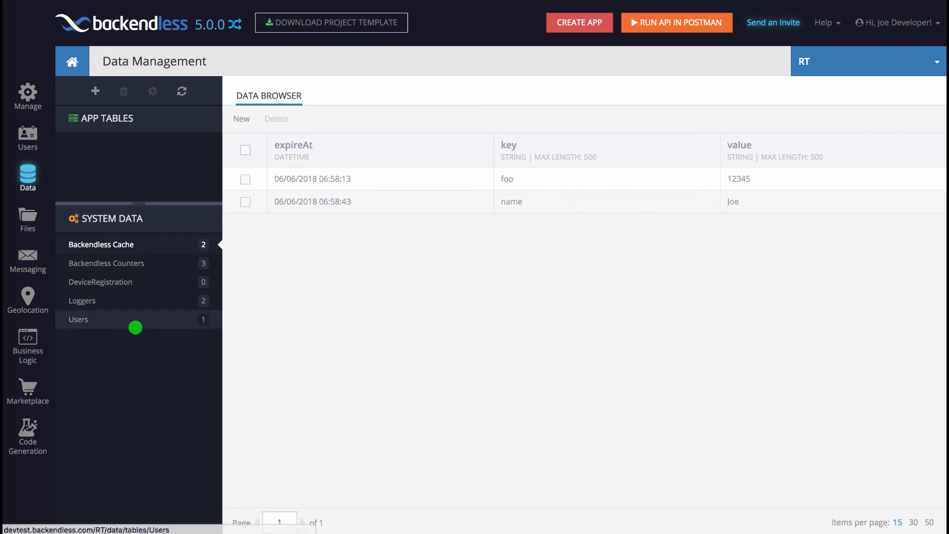
Step: Invoke the getFromCache API service method with the key parameter set to "name"
{"action": "left_click", "coordinate": [29, 341]}
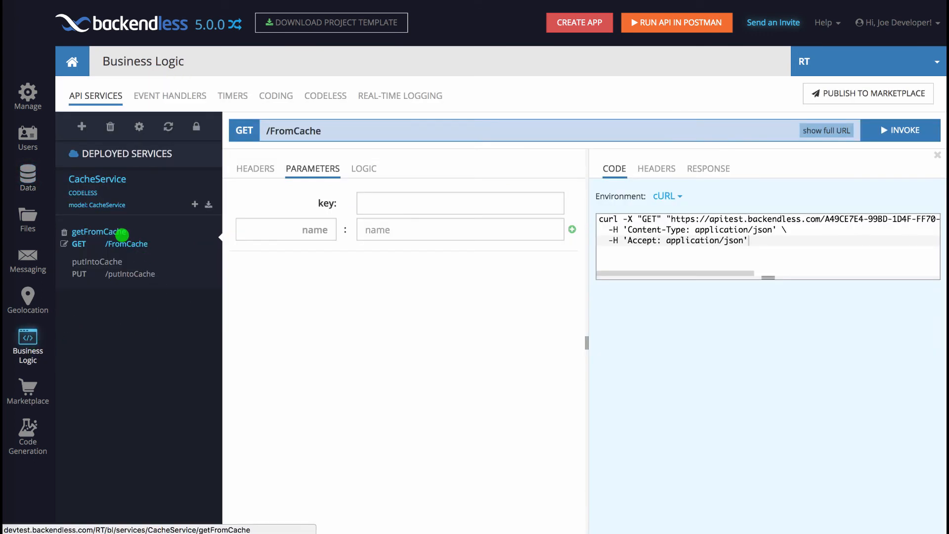
{"action": "left_click", "coordinate": [391, 207]}
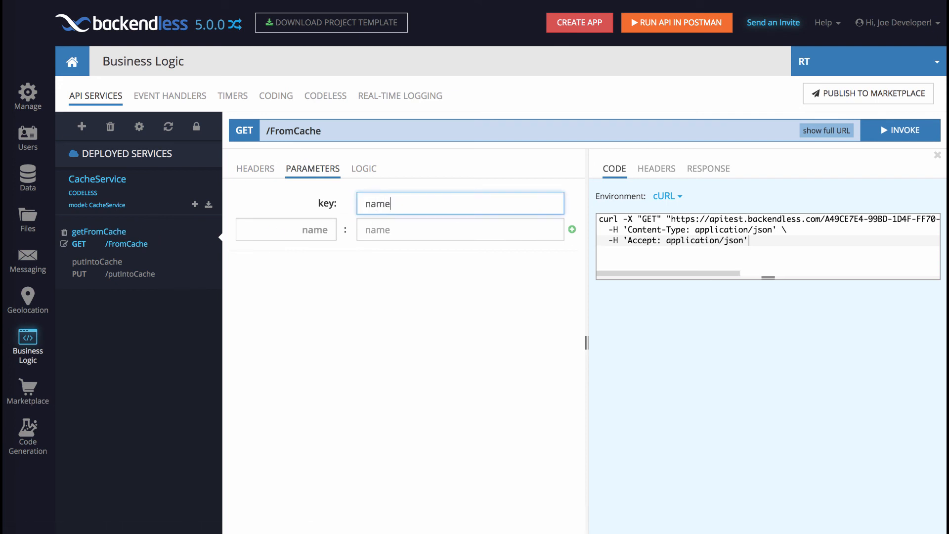
{"action": "left_click", "coordinate": [900, 130]}
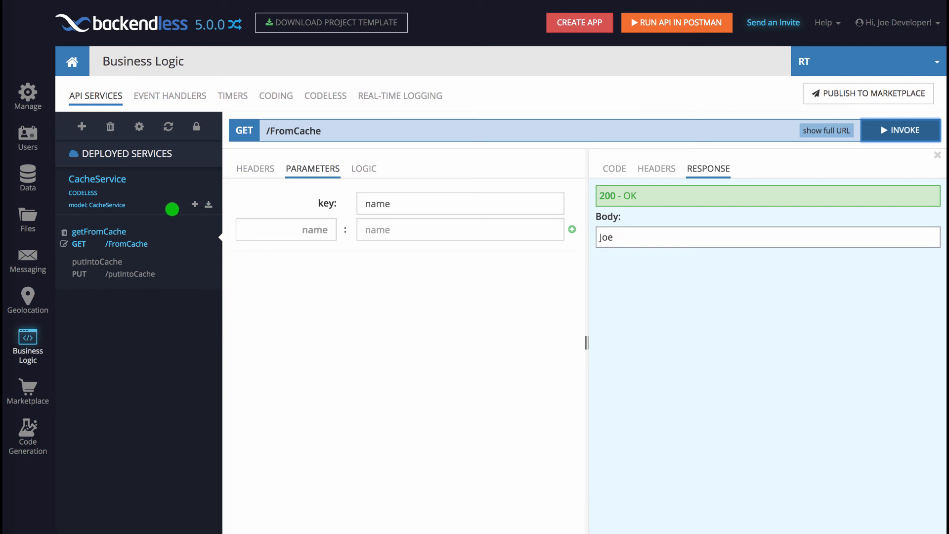
Step: Select both records in the Backendless Cache data table, and clear the selection again
{"action": "left_click", "coordinate": [27, 176]}
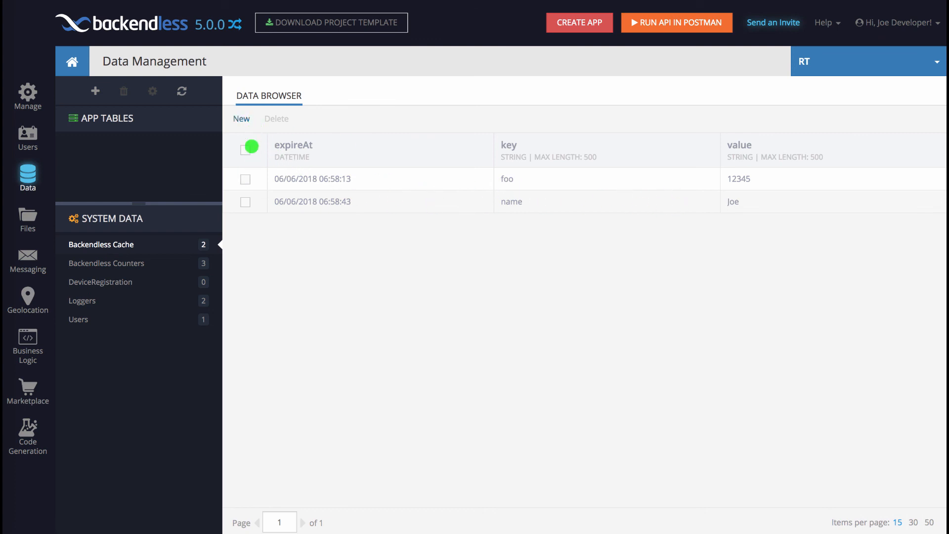
{"action": "left_click", "coordinate": [245, 178]}
{"action": "left_click", "coordinate": [245, 202]}
{"action": "left_click", "coordinate": [246, 181]}
{"action": "left_click", "coordinate": [245, 202]}
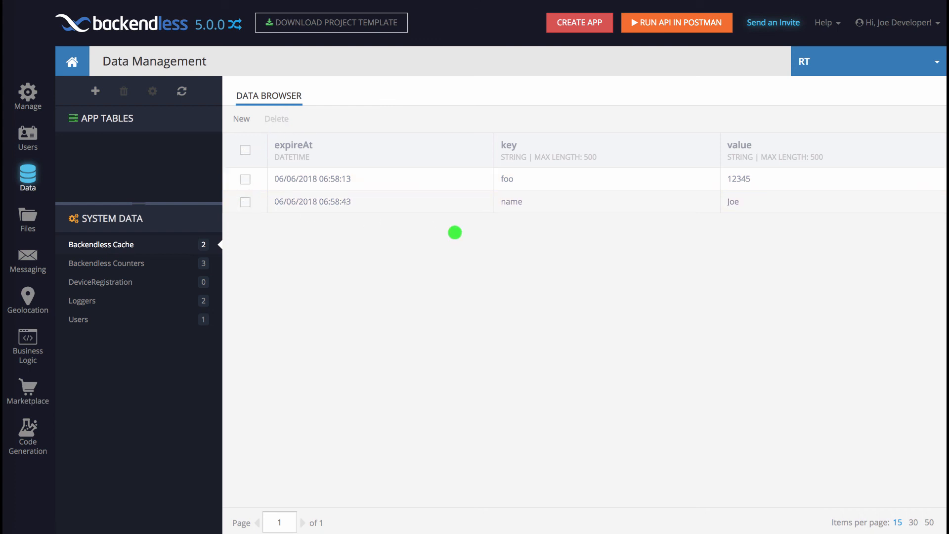